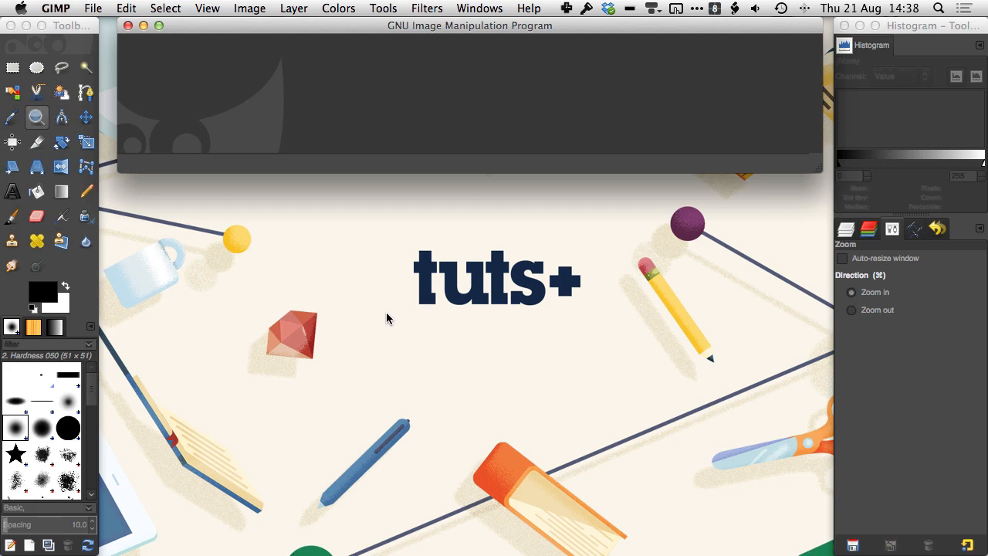
Open the image Dolphin.jpg from the Desktop folder
{"action": "left_click", "coordinate": [93, 9]}
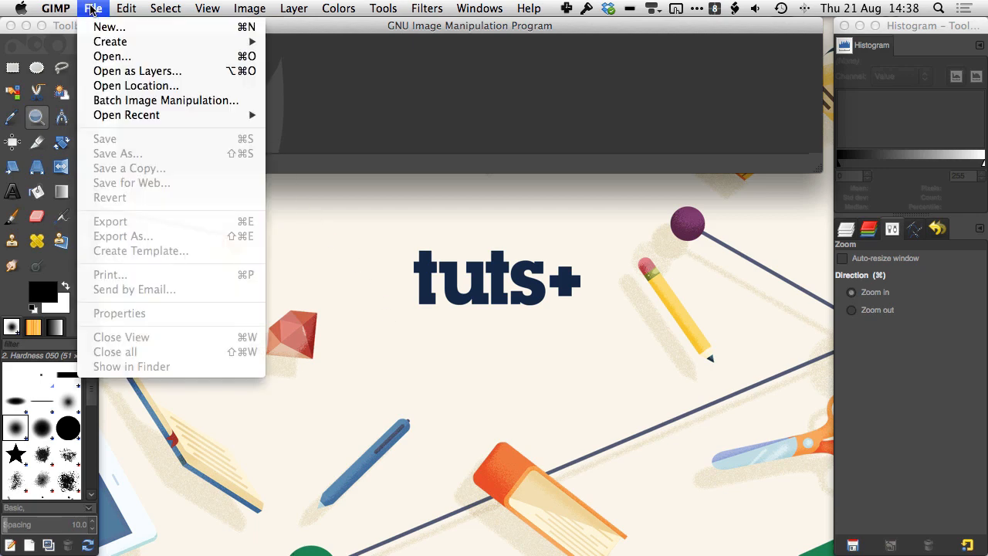
{"action": "left_click", "coordinate": [112, 57]}
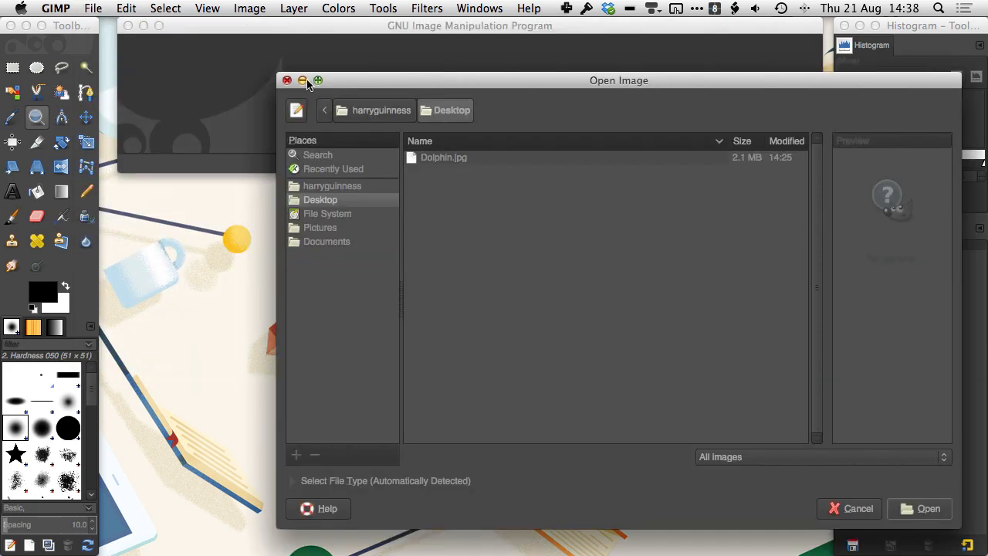
{"action": "left_click", "coordinate": [472, 163]}
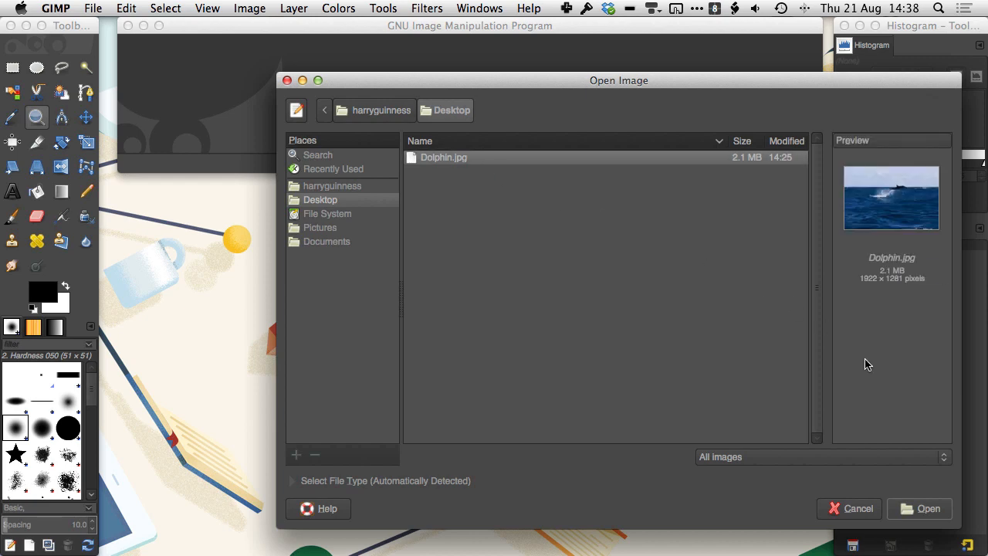
{"action": "left_click", "coordinate": [925, 509]}
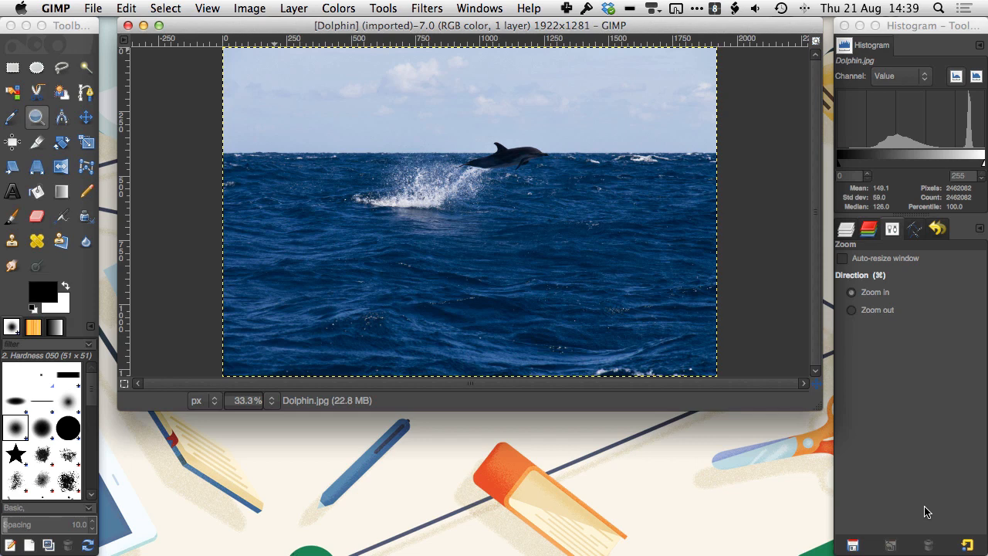
Crop the photo around the dolphin to about 1431 × 954 px, with the crop's origin at 408, 0
{"action": "left_click", "coordinate": [44, 143]}
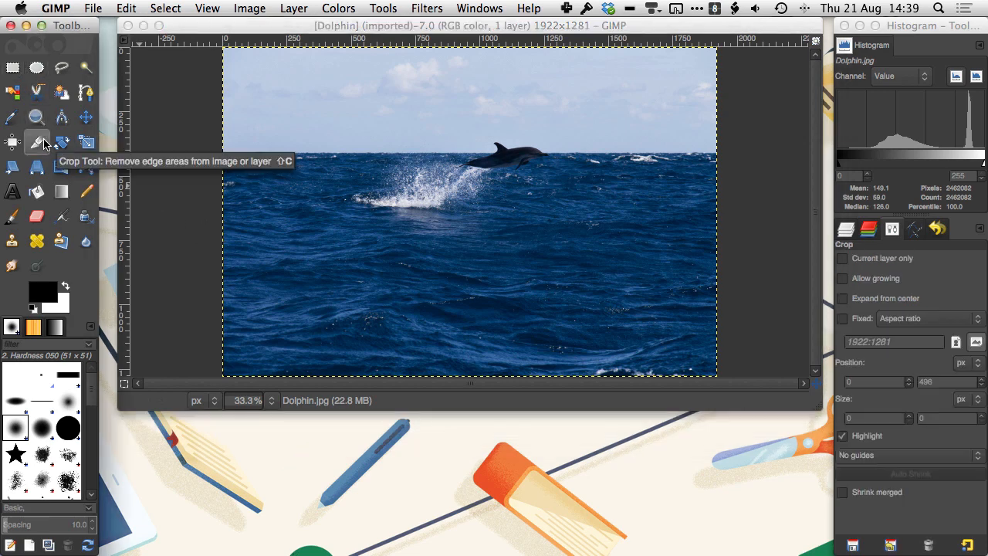
{"action": "left_click_drag", "start_coordinate": [249, 80], "coordinate": [617, 276]}
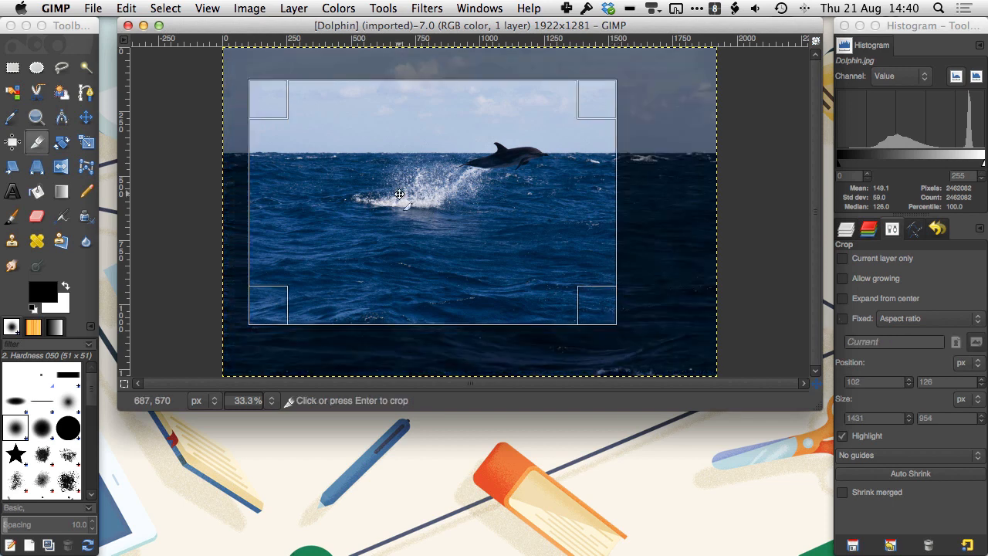
{"action": "left_click_drag", "start_coordinate": [399, 193], "coordinate": [476, 167]}
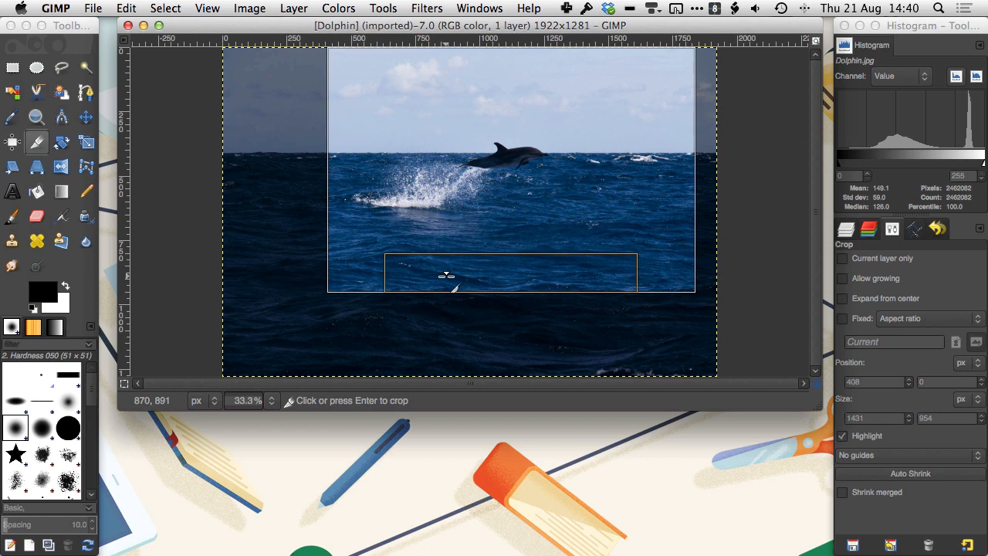
{"action": "key", "text": "Return"}
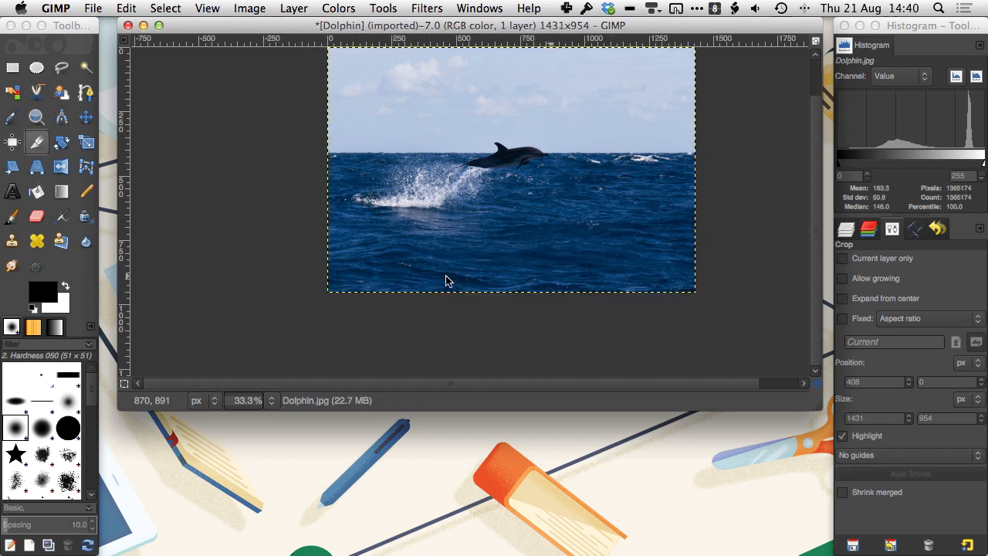
{"action": "left_click_drag", "start_coordinate": [446, 276], "coordinate": [387, 321]}
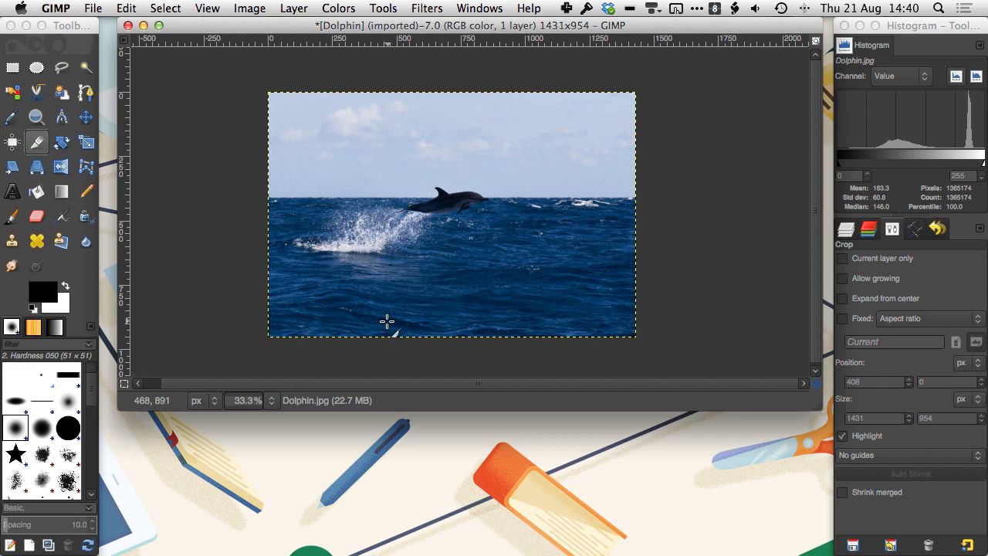
Apply a Brightness-Contrast adjustment to the cropped photo with brightness 11 and contrast -4, comparing it with the preview off and on
{"action": "left_click", "coordinate": [328, 7]}
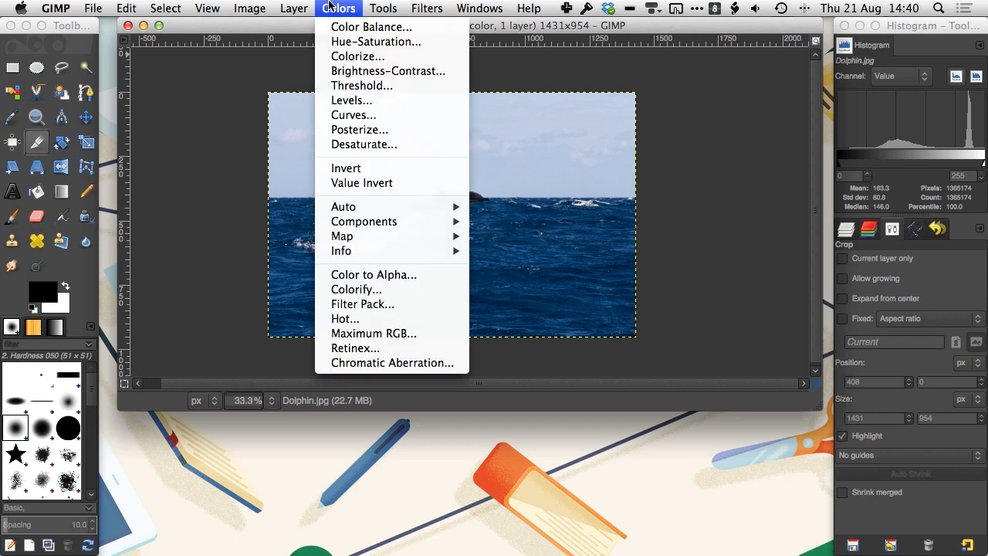
{"action": "left_click", "coordinate": [360, 71]}
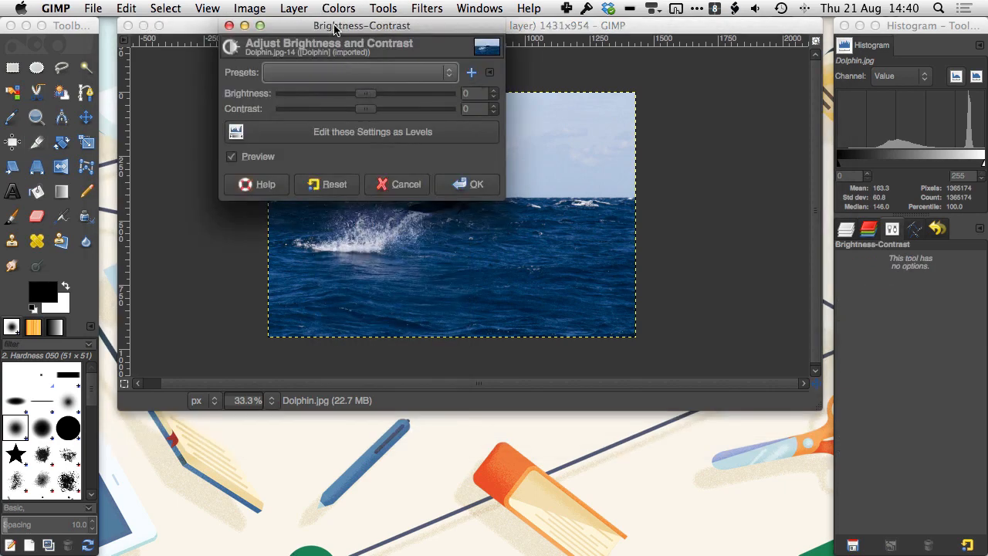
{"action": "left_click_drag", "start_coordinate": [334, 29], "coordinate": [763, 134]}
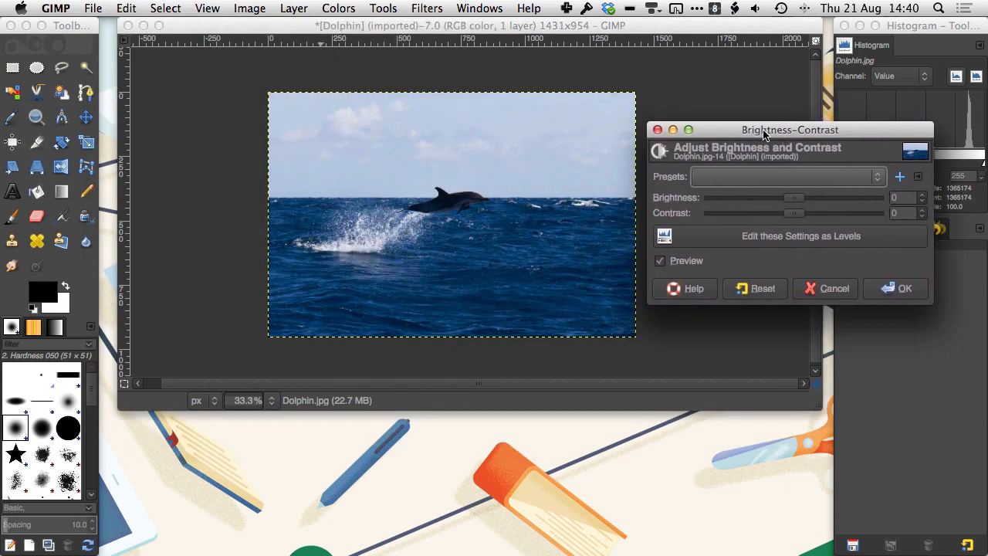
{"action": "left_click", "coordinate": [687, 263]}
{"action": "left_click", "coordinate": [686, 263]}
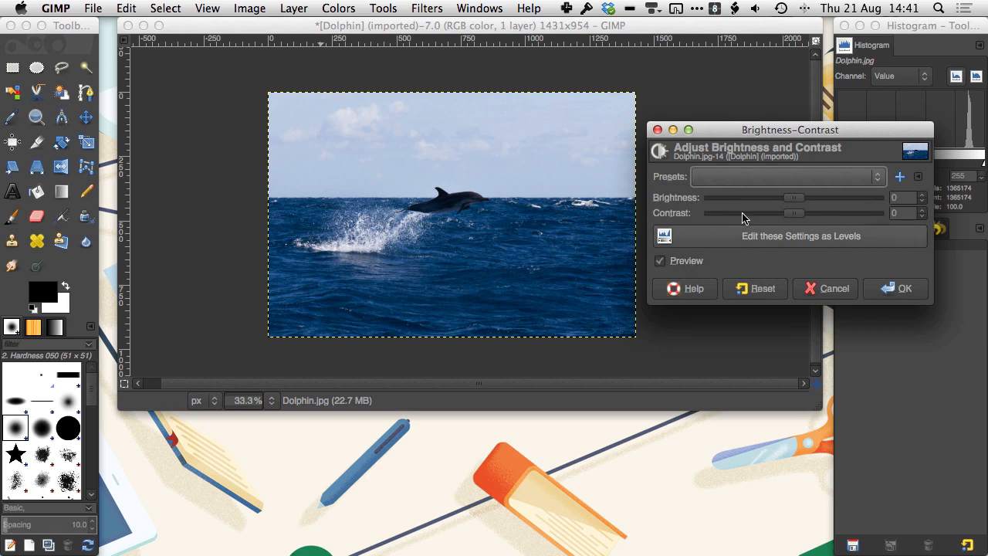
{"action": "mouse_move", "coordinate": [798, 202]}
{"action": "left_mouse_down"}
{"action": "mouse_move", "coordinate": [824, 199]}
{"action": "mouse_move", "coordinate": [810, 199]}
{"action": "left_mouse_up"}
{"action": "left_click", "coordinate": [683, 265]}
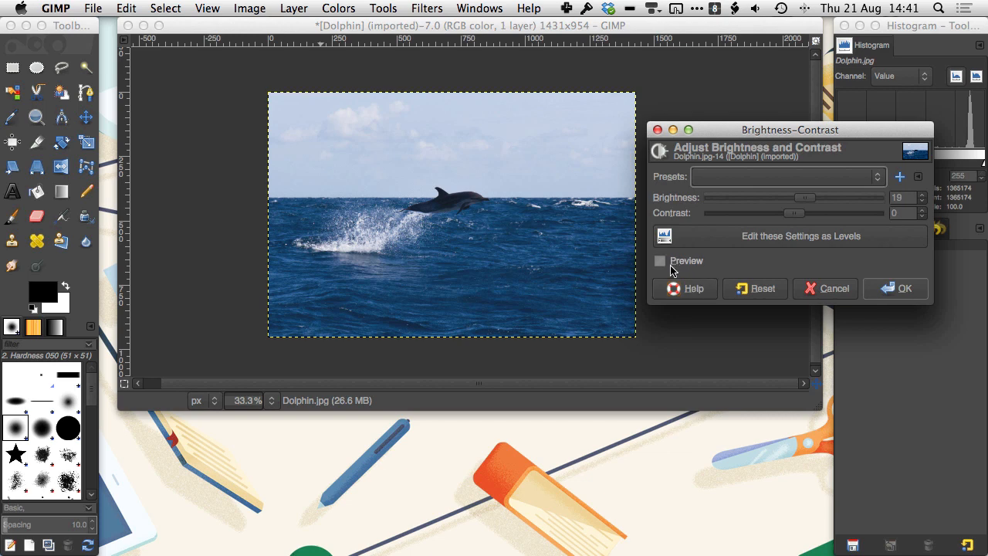
{"action": "left_click", "coordinate": [672, 264]}
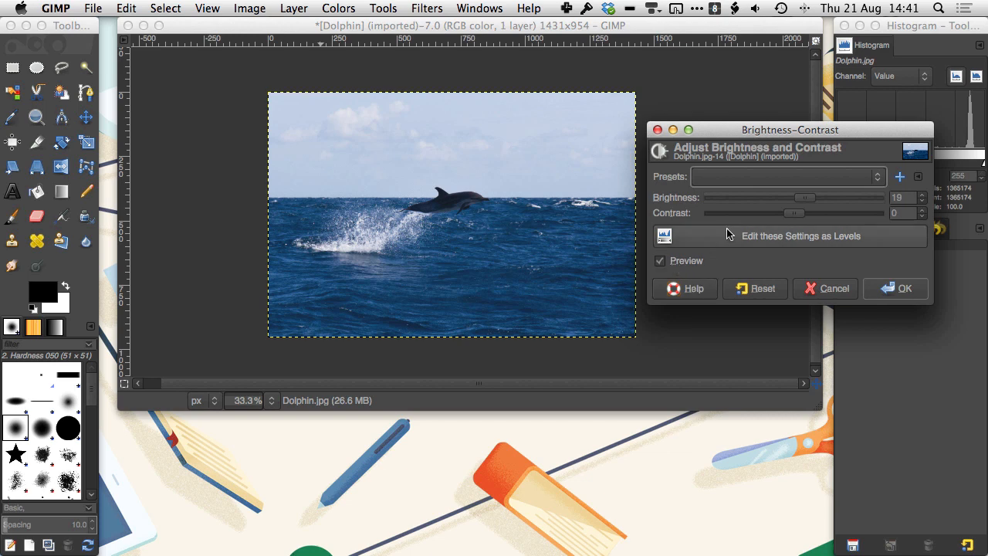
{"action": "left_click_drag", "start_coordinate": [806, 197], "coordinate": [800, 194]}
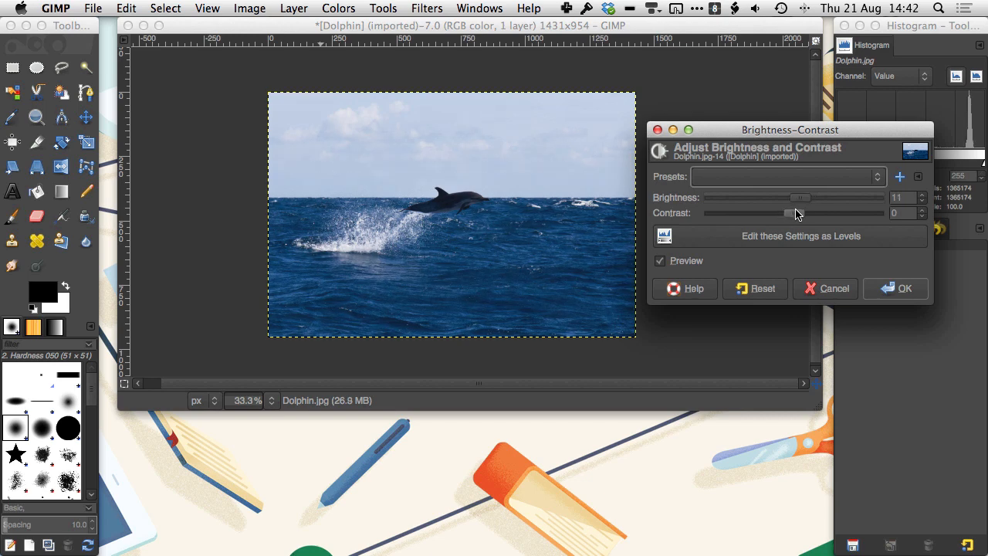
{"action": "mouse_move", "coordinate": [797, 214]}
{"action": "left_mouse_down"}
{"action": "mouse_move", "coordinate": [815, 213]}
{"action": "mouse_move", "coordinate": [782, 216]}
{"action": "mouse_move", "coordinate": [795, 218]}
{"action": "left_mouse_up"}
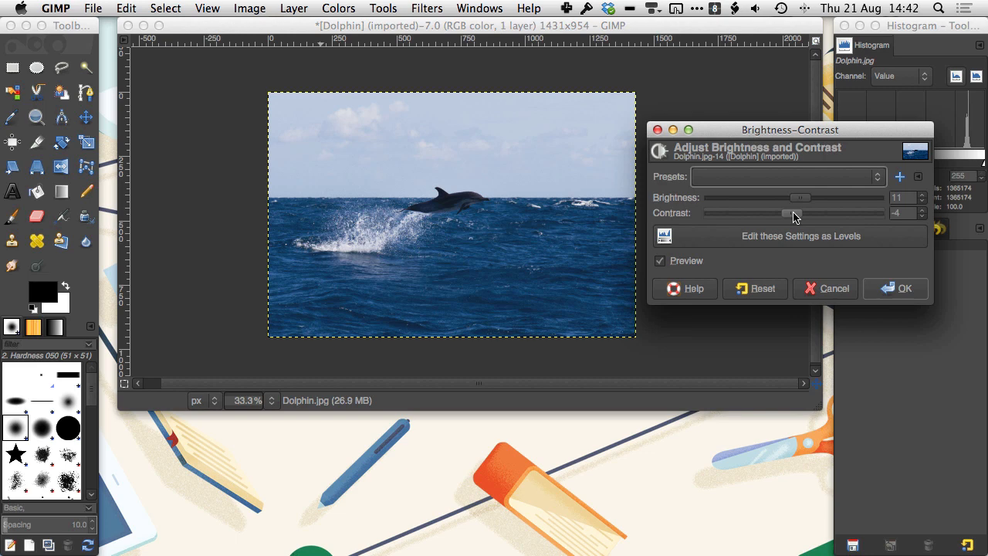
{"action": "left_click", "coordinate": [895, 289]}
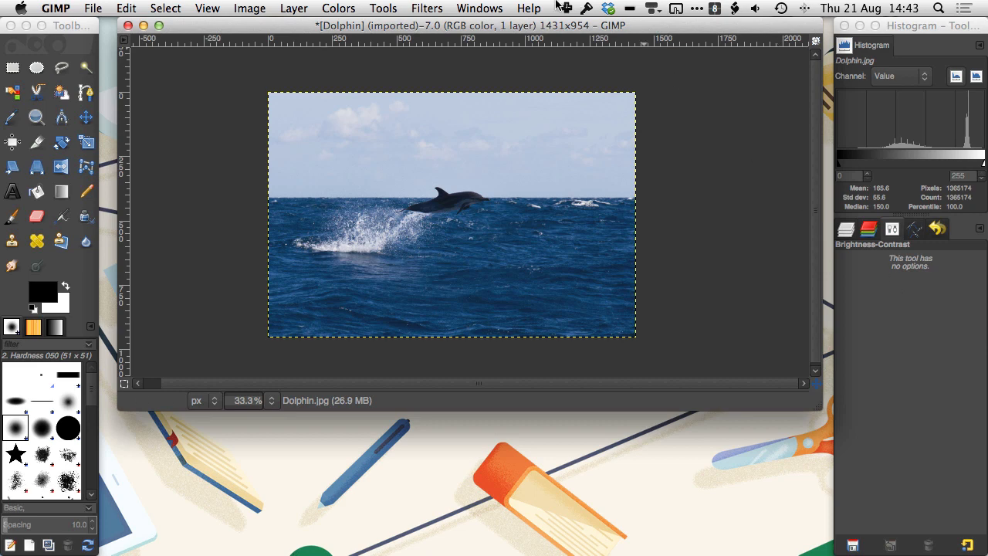
Apply a Hue-Saturation adjustment across all colours with saturation -19, keeping hue and lightness at 0
{"action": "left_click", "coordinate": [340, 8]}
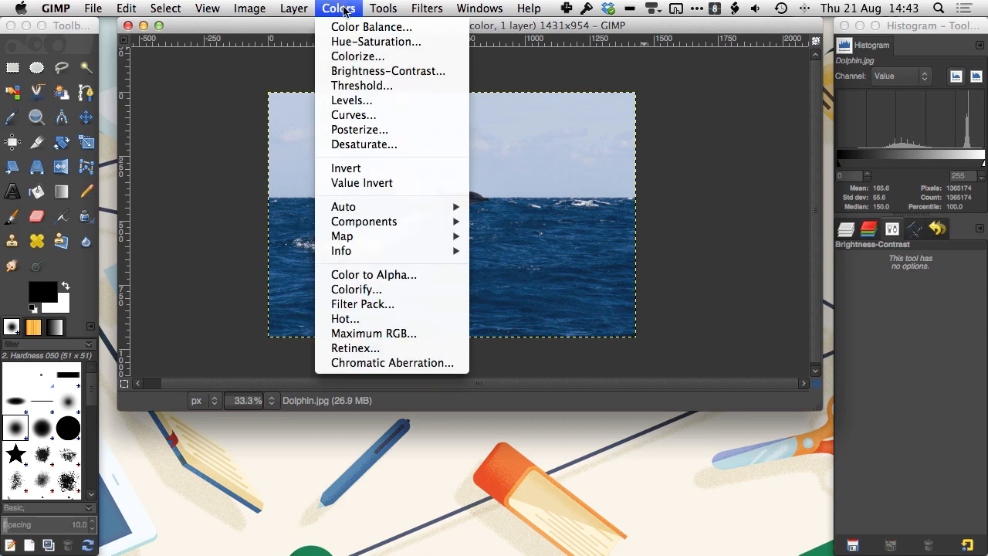
{"action": "left_click", "coordinate": [356, 42]}
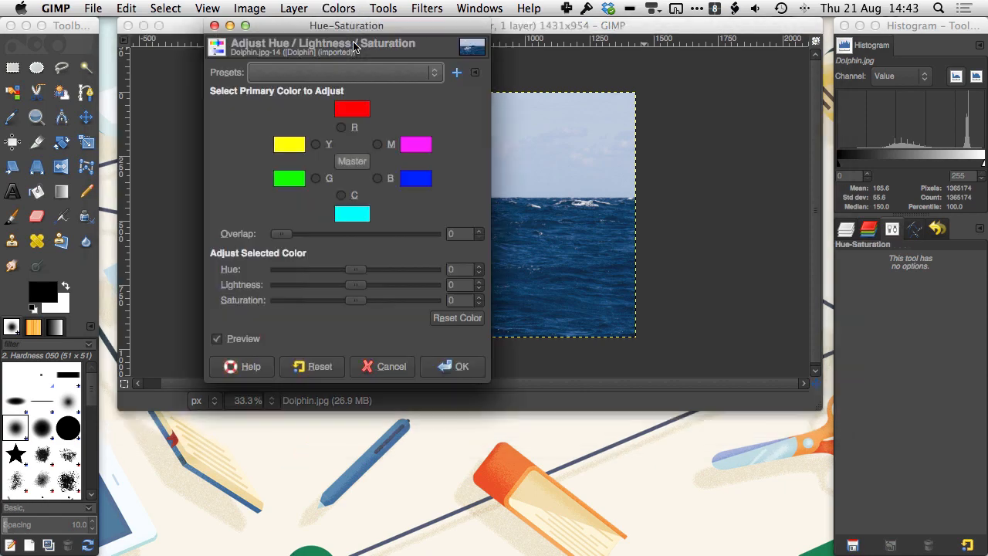
{"action": "left_click_drag", "start_coordinate": [329, 26], "coordinate": [800, 77]}
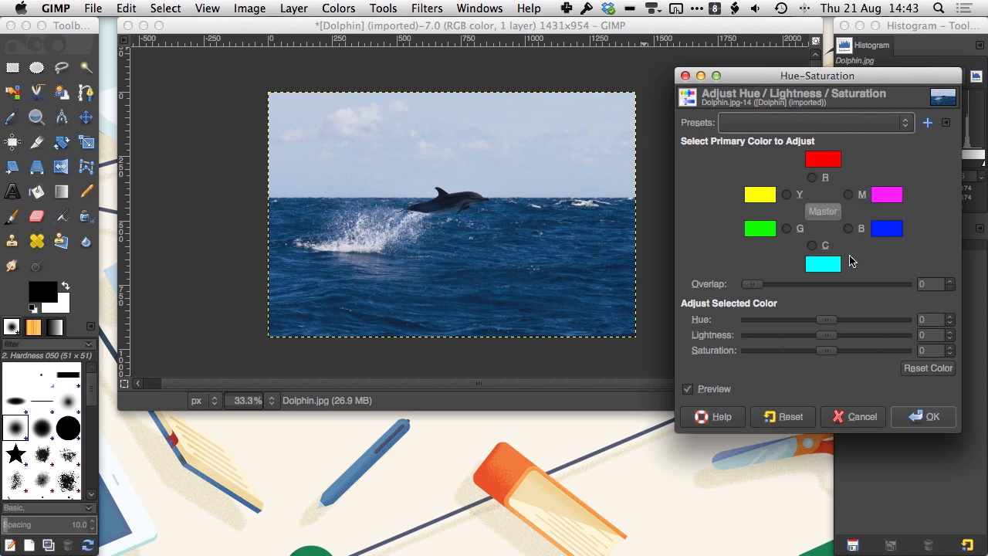
{"action": "left_click", "coordinate": [822, 169]}
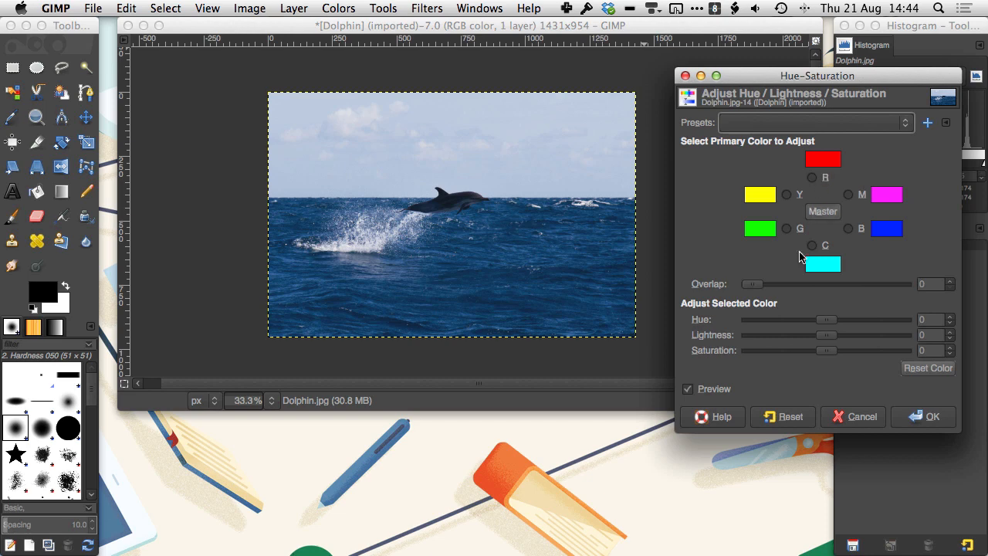
{"action": "left_click", "coordinate": [717, 390]}
{"action": "left_click", "coordinate": [725, 390]}
{"action": "mouse_move", "coordinate": [824, 353]}
{"action": "left_mouse_down"}
{"action": "mouse_move", "coordinate": [734, 353]}
{"action": "mouse_move", "coordinate": [923, 351]}
{"action": "mouse_move", "coordinate": [801, 357]}
{"action": "mouse_move", "coordinate": [810, 355]}
{"action": "left_mouse_up"}
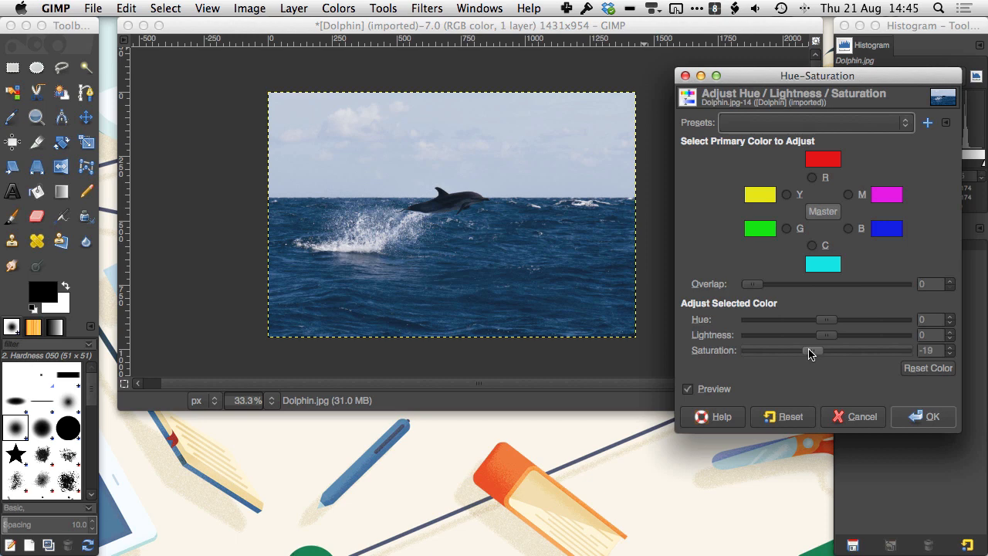
{"action": "mouse_move", "coordinate": [822, 340]}
{"action": "left_mouse_down"}
{"action": "mouse_move", "coordinate": [838, 335]}
{"action": "mouse_move", "coordinate": [799, 336]}
{"action": "mouse_move", "coordinate": [822, 335]}
{"action": "left_mouse_up"}
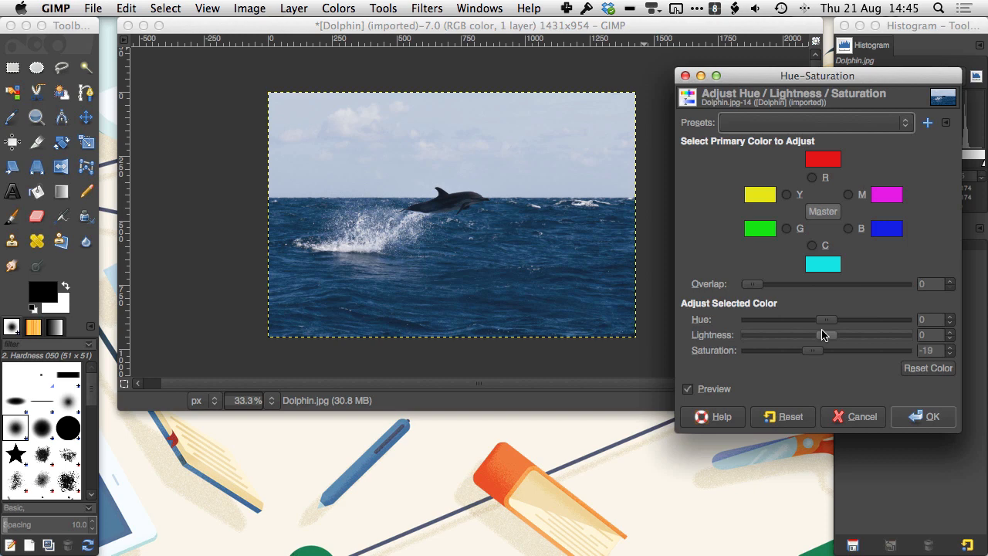
{"action": "left_click", "coordinate": [704, 391]}
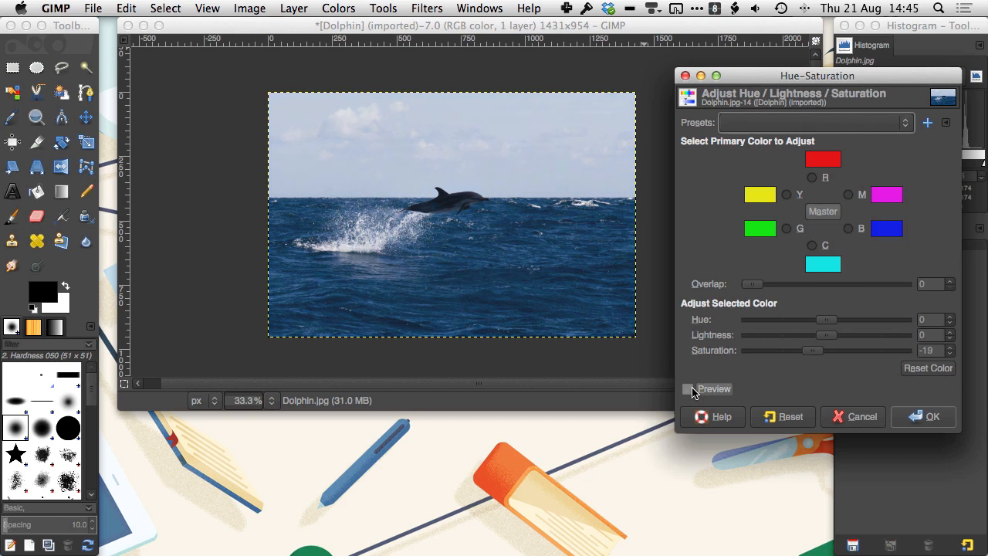
{"action": "left_click", "coordinate": [922, 417]}
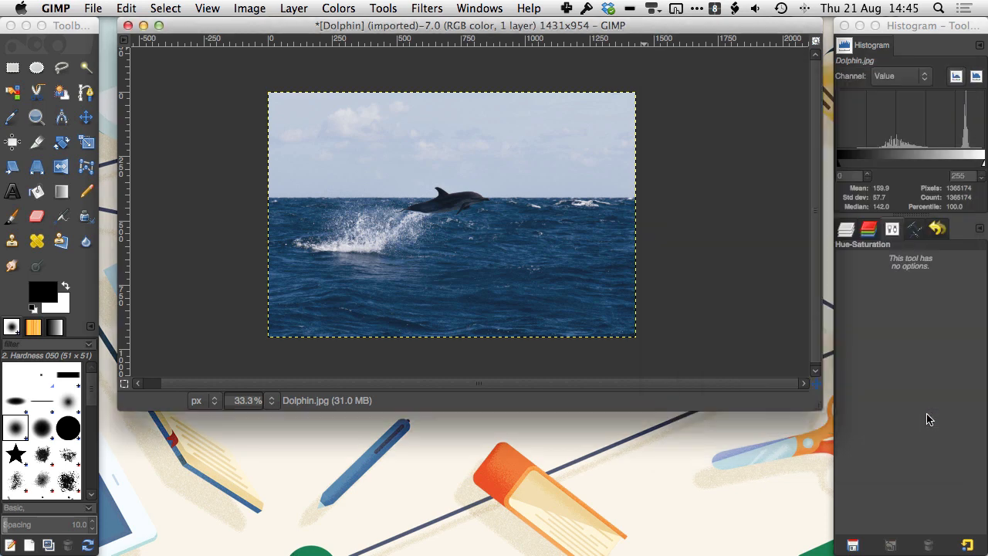
Apply a second Brightness-Contrast adjustment with brightness 10 and contrast 5, comparing the photo with and without it
{"action": "left_click", "coordinate": [340, 8]}
{"action": "left_click", "coordinate": [373, 72]}
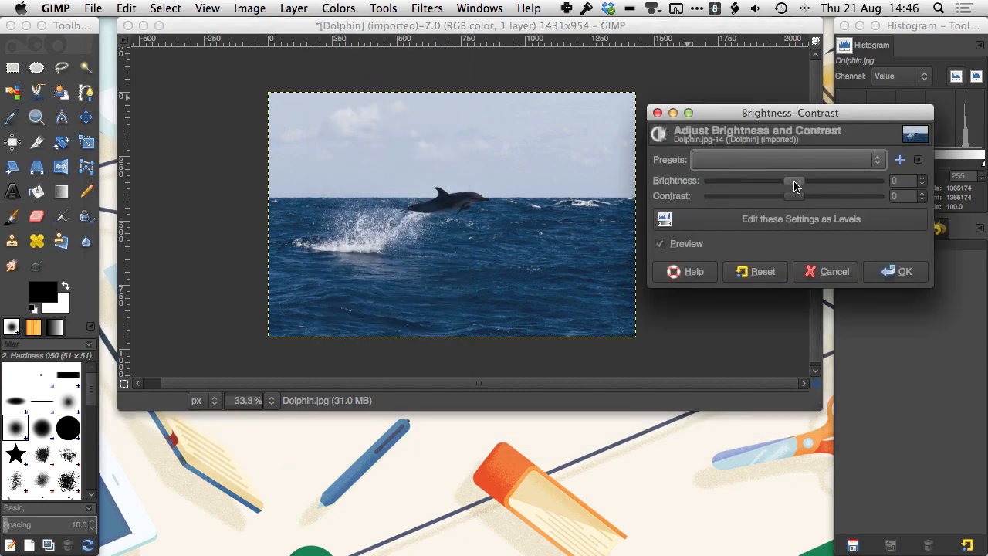
{"action": "left_click_drag", "start_coordinate": [795, 186], "coordinate": [801, 182]}
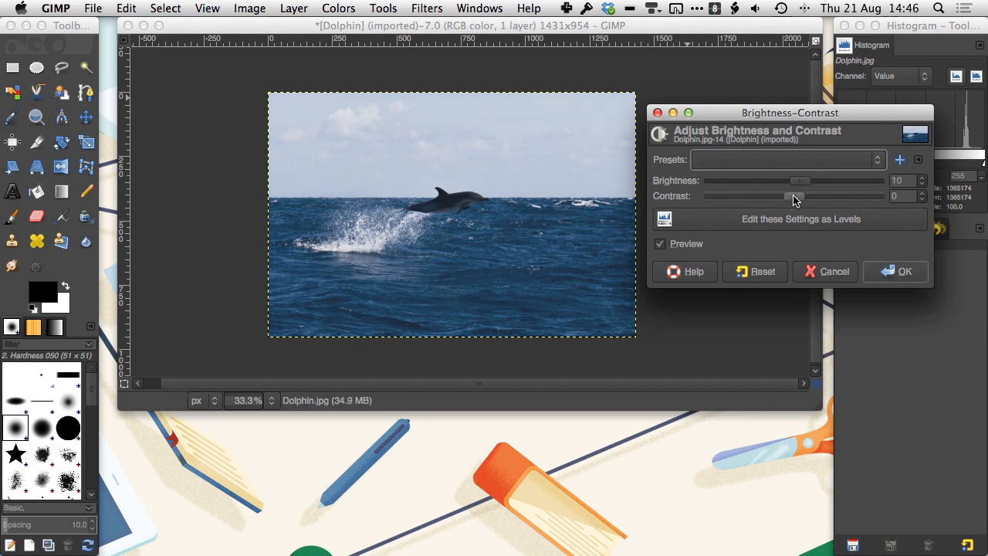
{"action": "left_click_drag", "start_coordinate": [796, 196], "coordinate": [796, 198]}
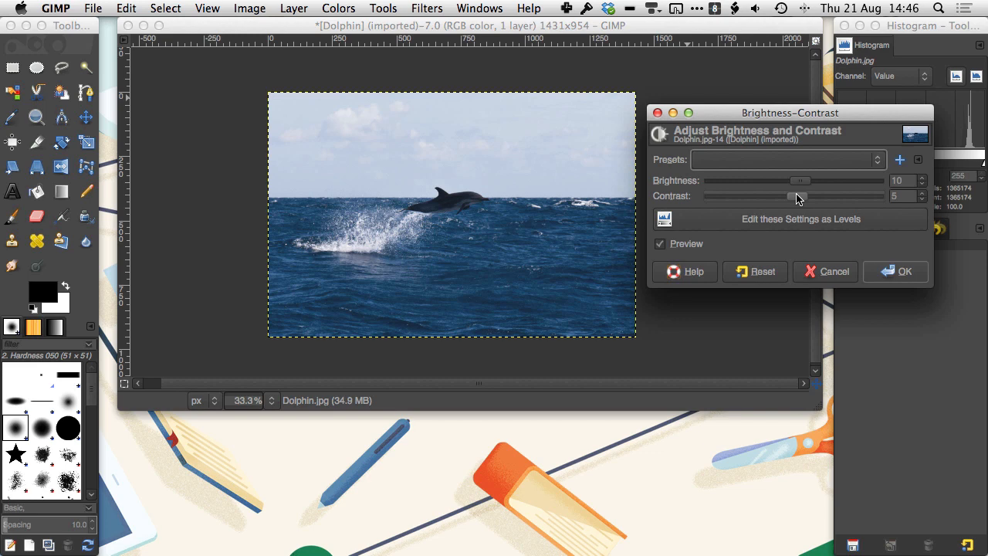
{"action": "left_click", "coordinate": [674, 245]}
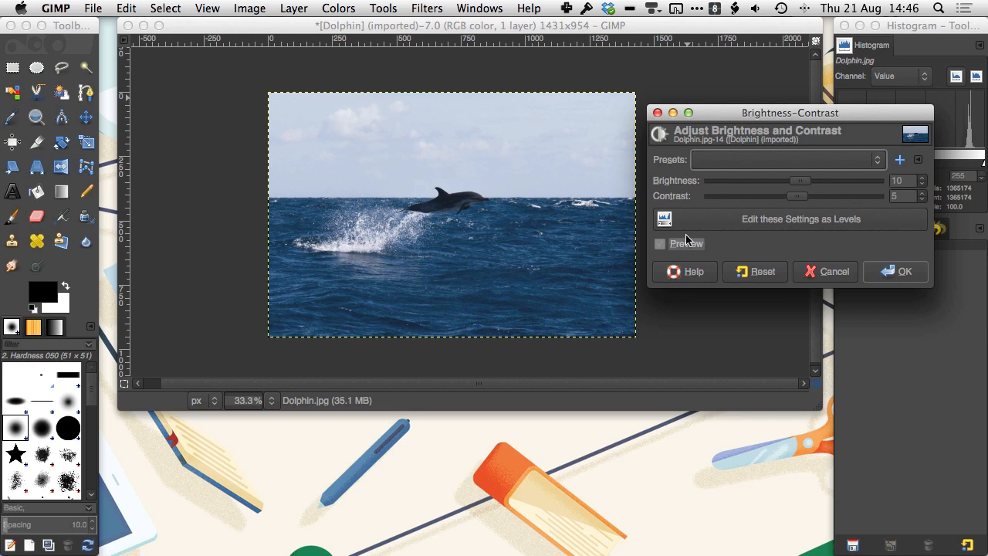
{"action": "left_click", "coordinate": [686, 241]}
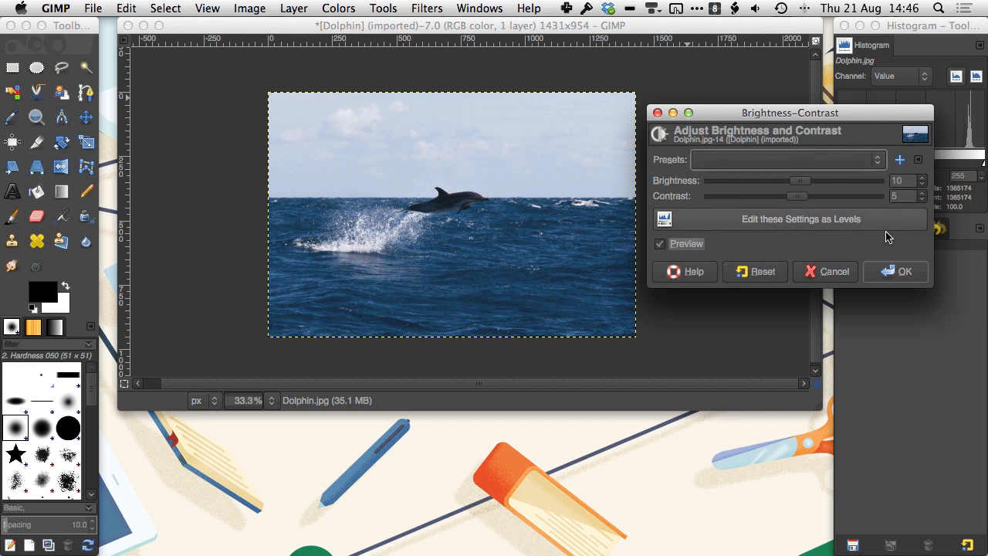
{"action": "left_click", "coordinate": [898, 272]}
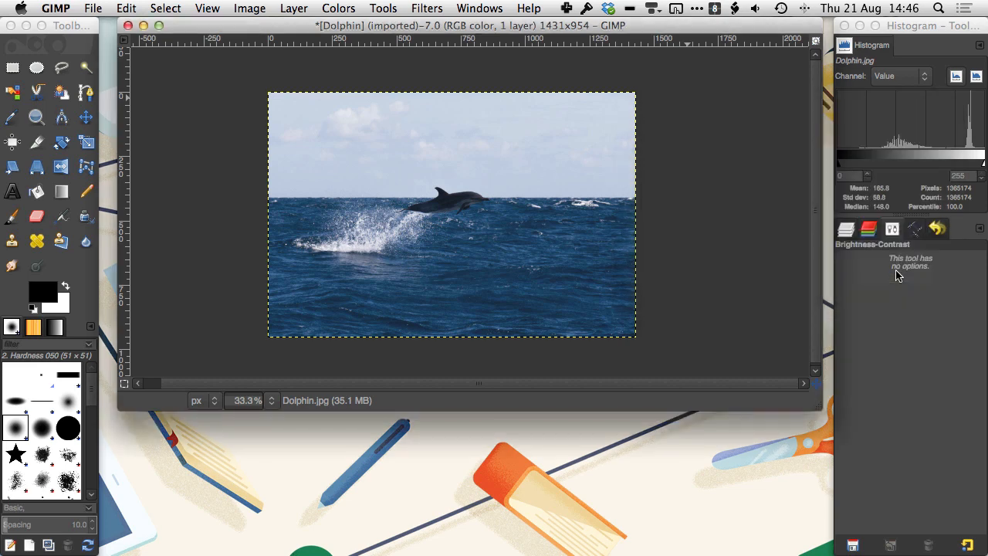
Zoom the photo to 50% and enlarge the image window to examine the whole picture
{"action": "left_click", "coordinate": [36, 117]}
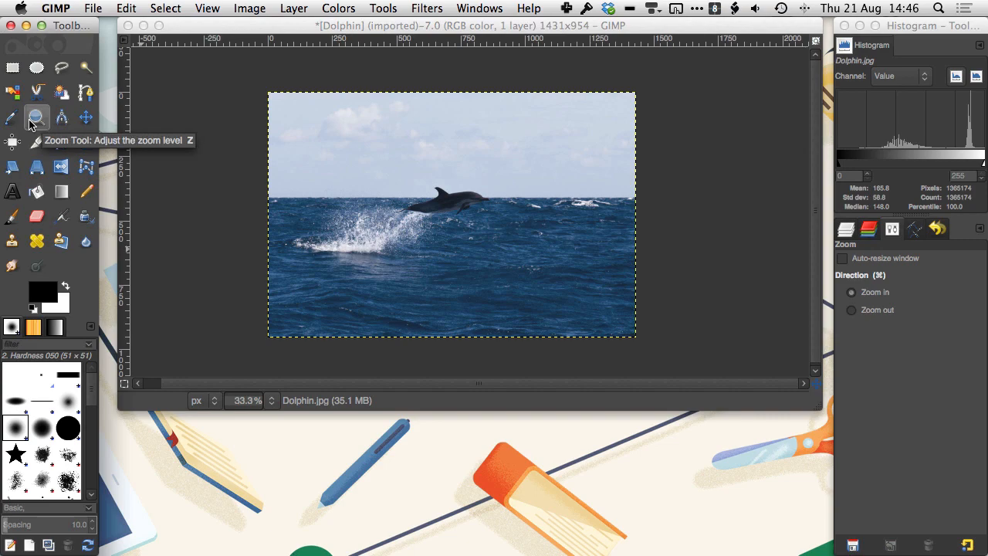
{"action": "left_click", "coordinate": [373, 171]}
{"action": "left_click", "coordinate": [373, 172]}
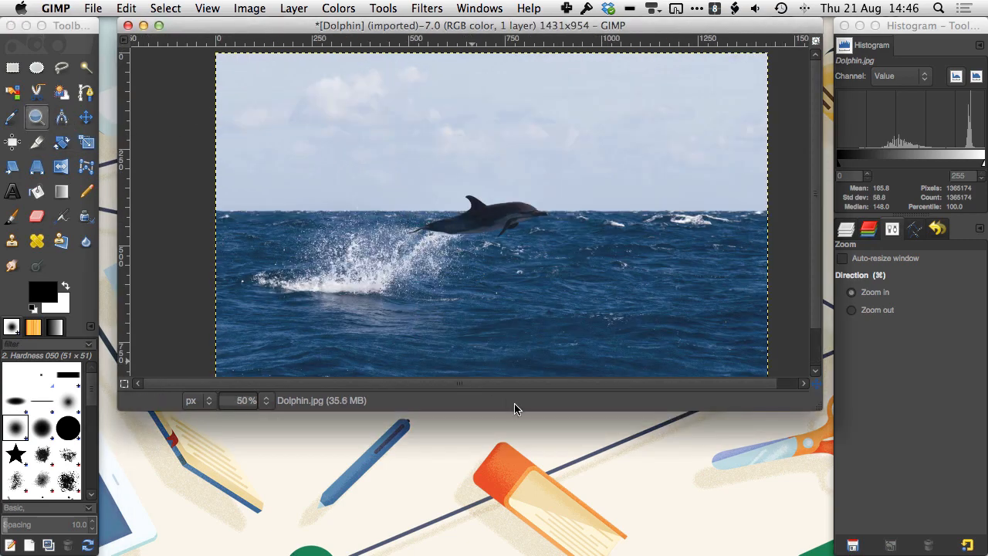
{"action": "double_click", "coordinate": [486, 410]}
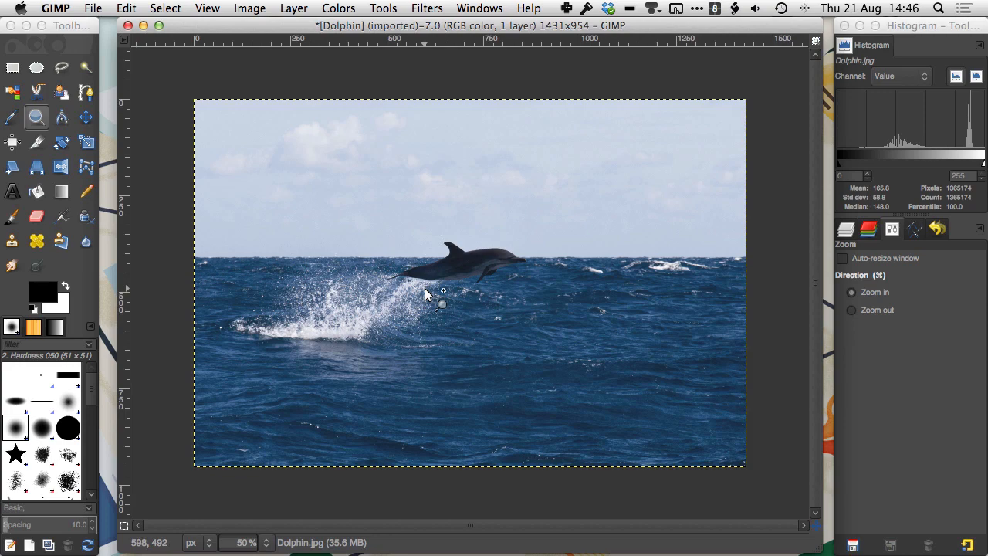
Zoom the photo to 66.7% and examine the dolphin, its splash and the surrounding sea and sky
{"action": "left_click", "coordinate": [425, 295]}
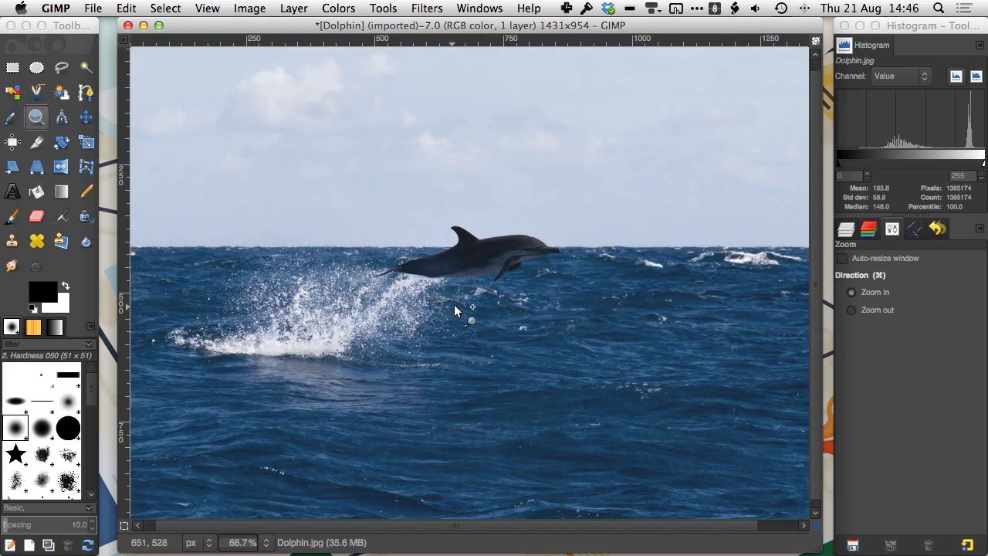
{"action": "scroll", "coordinate": [375, 381], "scroll_direction": "right", "scroll_amount": 2}
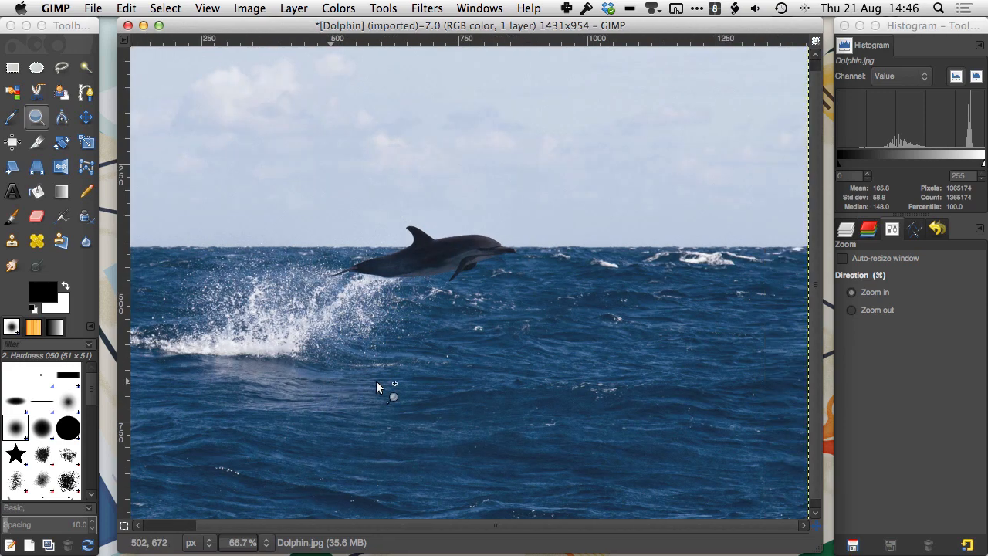
{"action": "scroll", "coordinate": [376, 381], "scroll_direction": "down", "scroll_amount": 1}
{"action": "scroll", "coordinate": [376, 381], "scroll_direction": "left", "scroll_amount": 2}
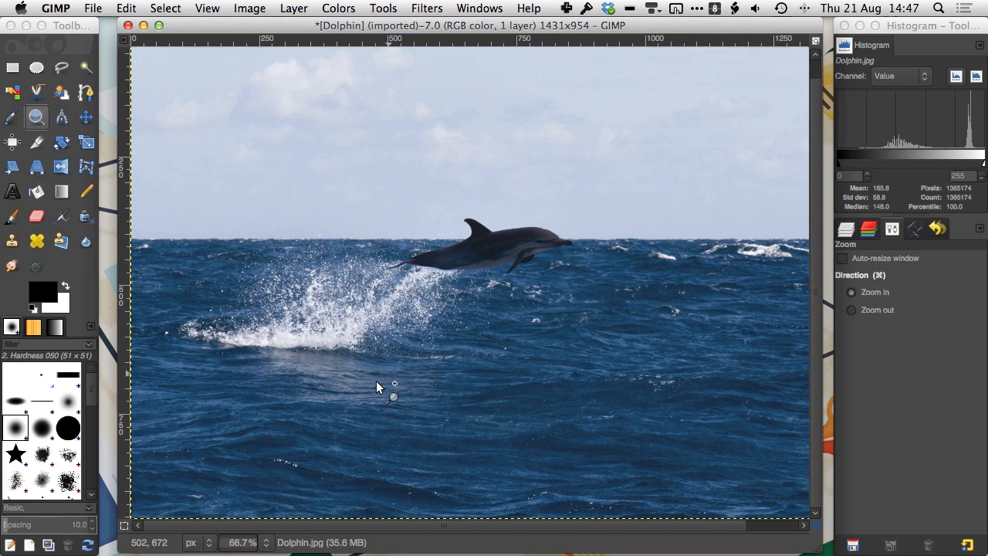
{"action": "scroll", "coordinate": [376, 381], "scroll_direction": "up", "scroll_amount": 1}
{"action": "scroll", "coordinate": [376, 381], "scroll_direction": "right", "scroll_amount": 2}
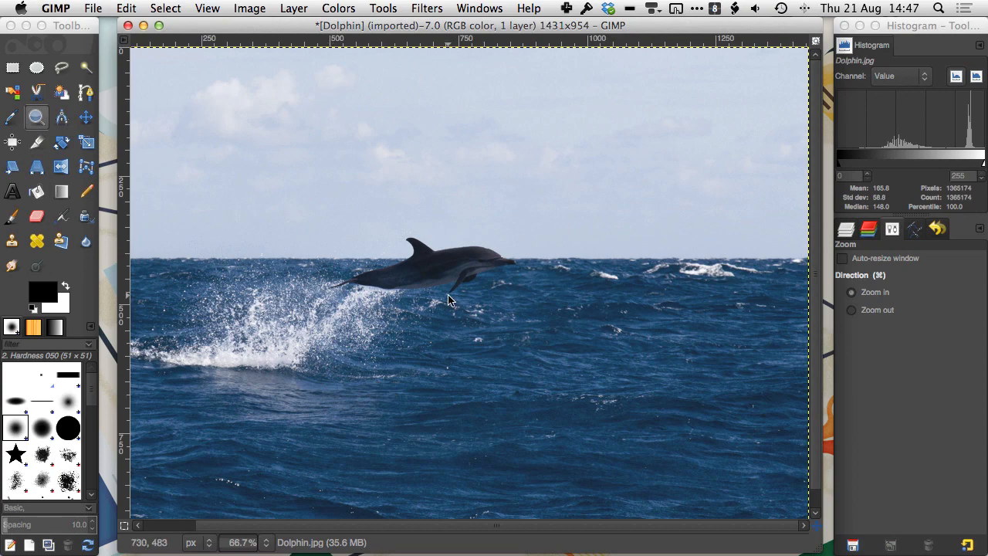
Open the Sharpen filter for the photo and centre its preview on the dolphin's head and fins
{"action": "left_click", "coordinate": [416, 5]}
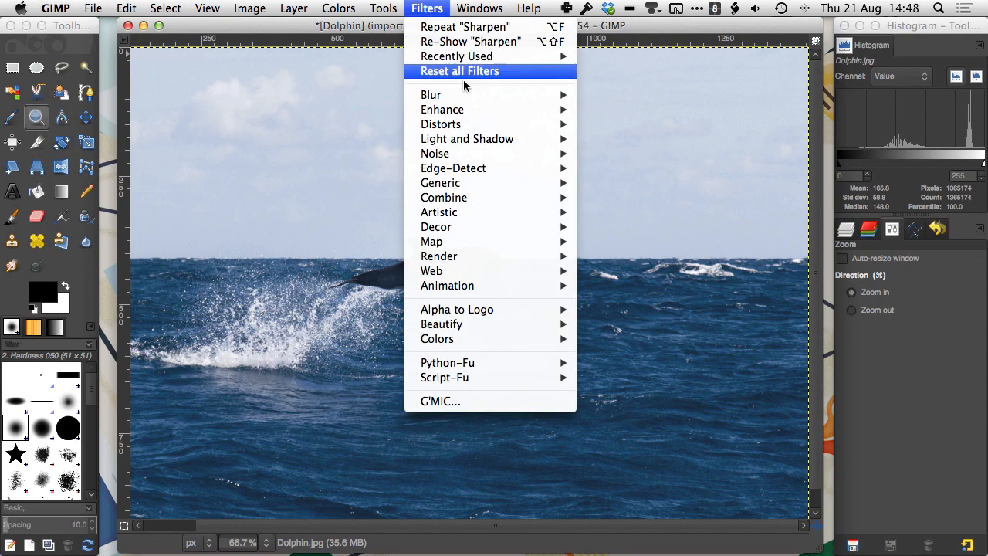
{"action": "mouse_move", "coordinate": [463, 108]}
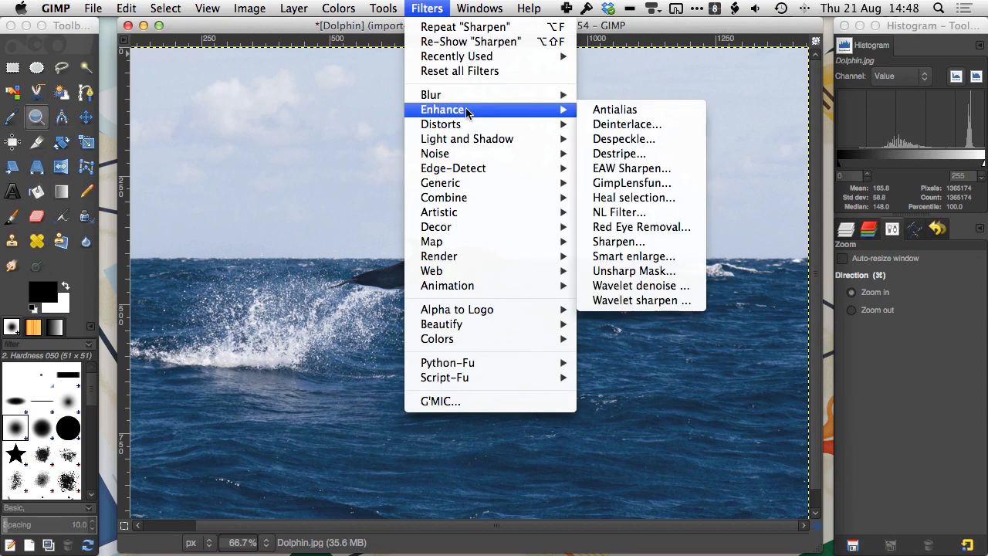
{"action": "left_click", "coordinate": [612, 243]}
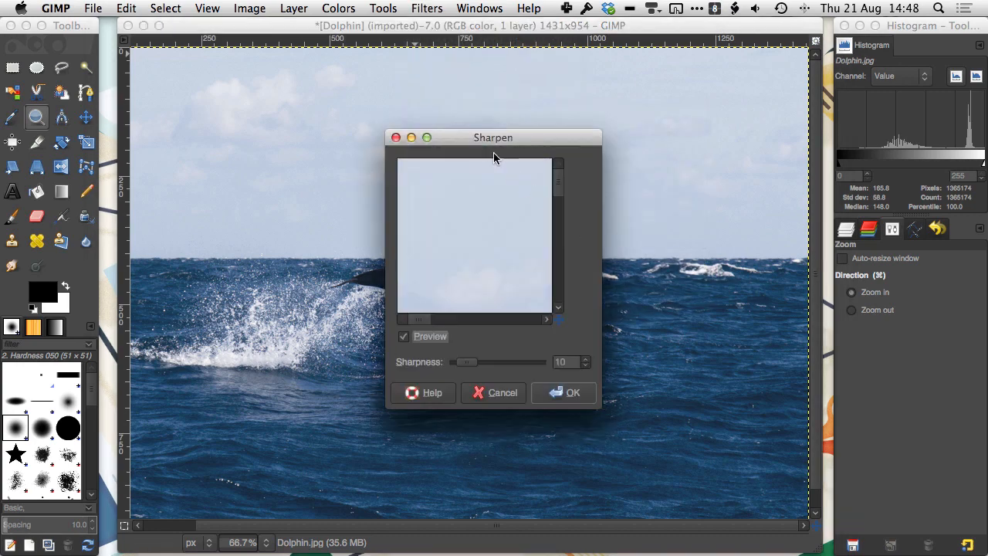
{"action": "left_click_drag", "start_coordinate": [468, 144], "coordinate": [650, 137]}
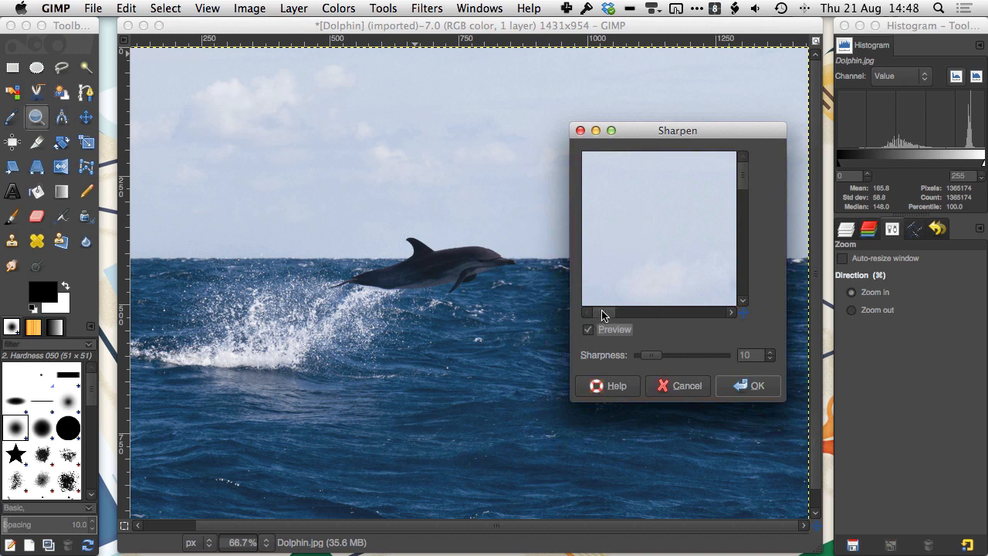
{"action": "left_click_drag", "start_coordinate": [603, 314], "coordinate": [653, 315]}
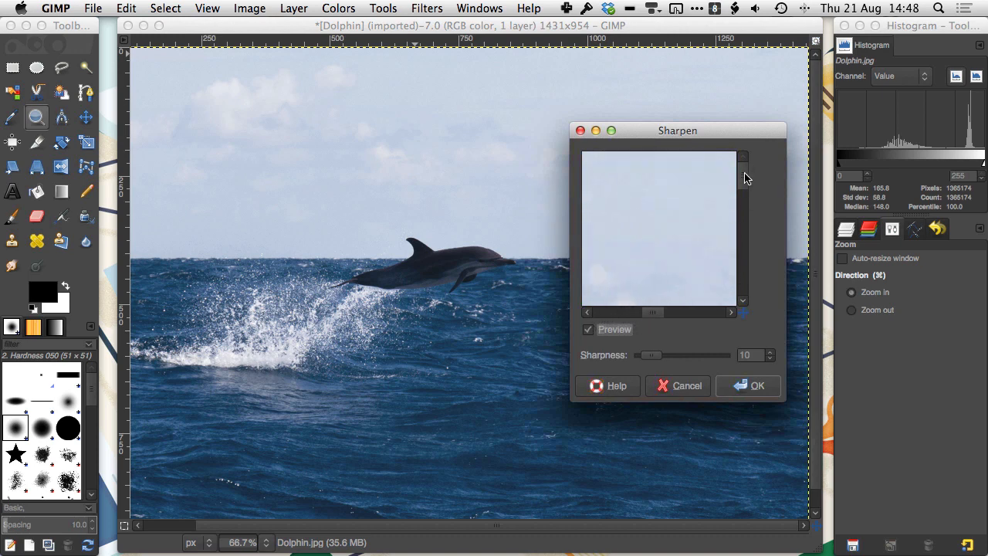
{"action": "left_click_drag", "start_coordinate": [745, 178], "coordinate": [742, 216]}
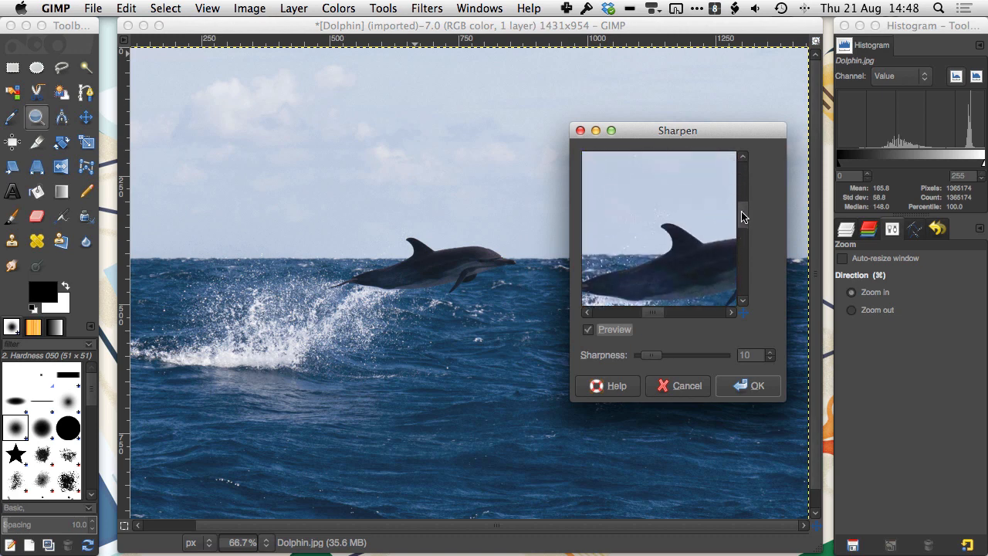
{"action": "left_click_drag", "start_coordinate": [650, 316], "coordinate": [661, 316]}
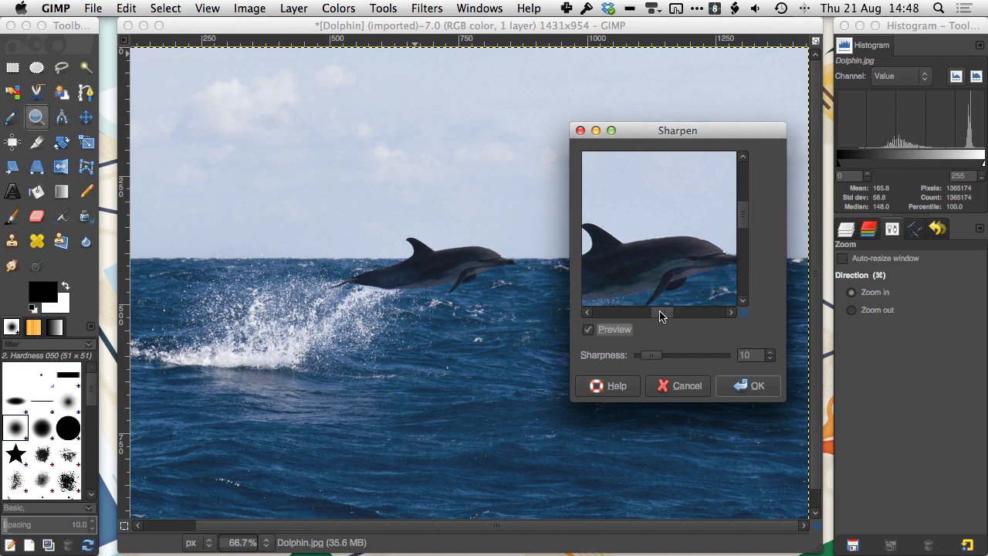
Sharpen the photo with a sharpness of 12, trying a stronger setting first and comparing the dolphin with the preview off and on
{"action": "left_click", "coordinate": [617, 330]}
{"action": "left_click", "coordinate": [636, 332]}
{"action": "mouse_move", "coordinate": [652, 355]}
{"action": "left_mouse_down"}
{"action": "mouse_move", "coordinate": [741, 356]}
{"action": "mouse_move", "coordinate": [666, 357]}
{"action": "left_mouse_up"}
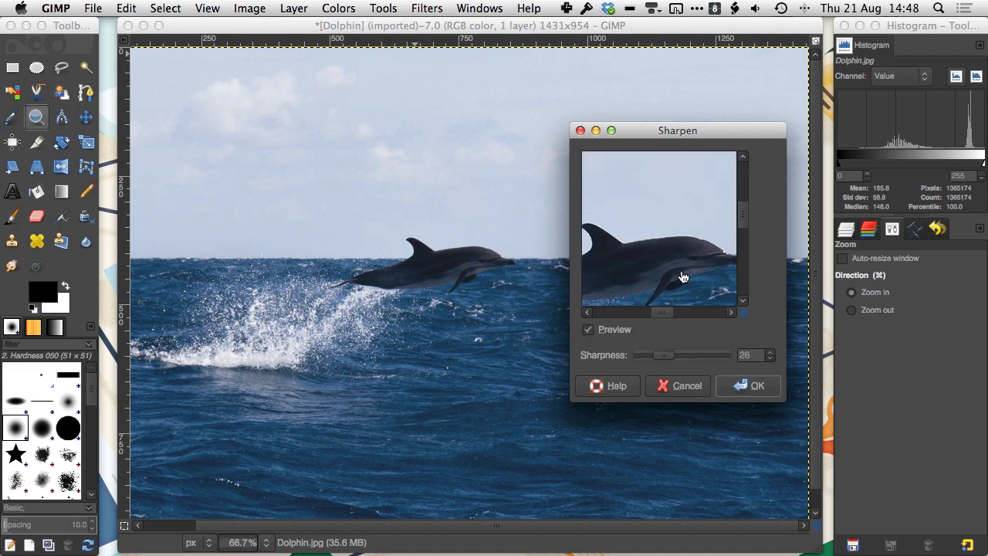
{"action": "left_click_drag", "start_coordinate": [693, 265], "coordinate": [671, 261]}
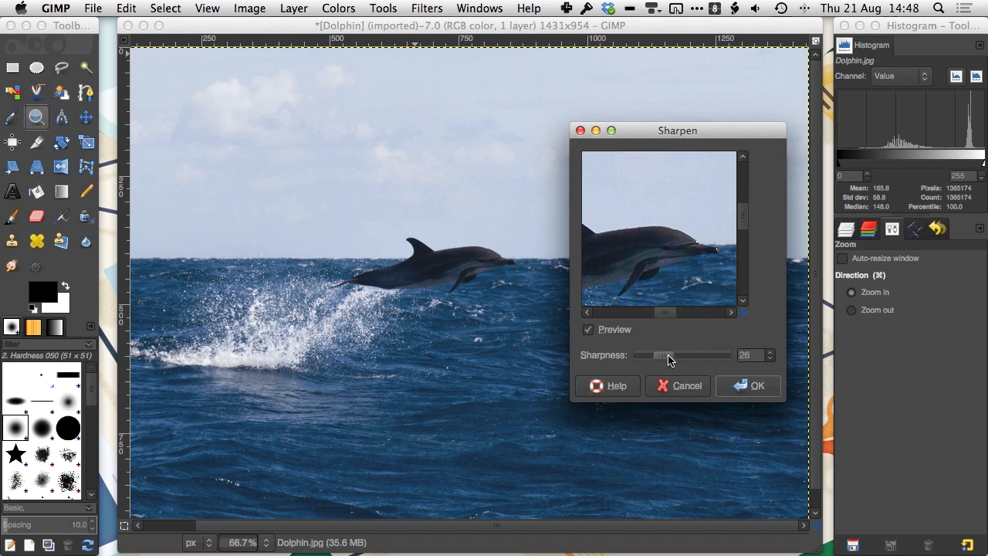
{"action": "left_click_drag", "start_coordinate": [666, 357], "coordinate": [659, 357]}
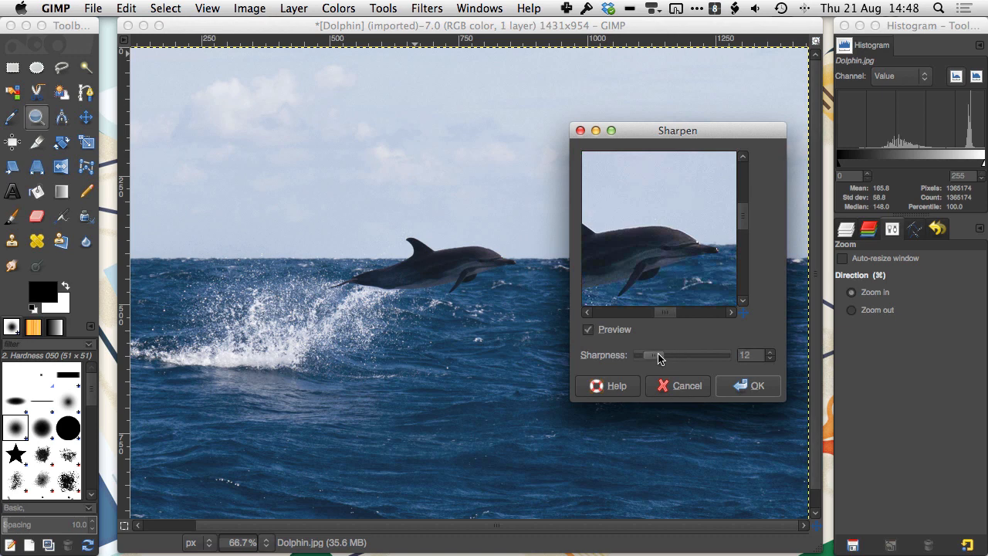
{"action": "left_click", "coordinate": [589, 331]}
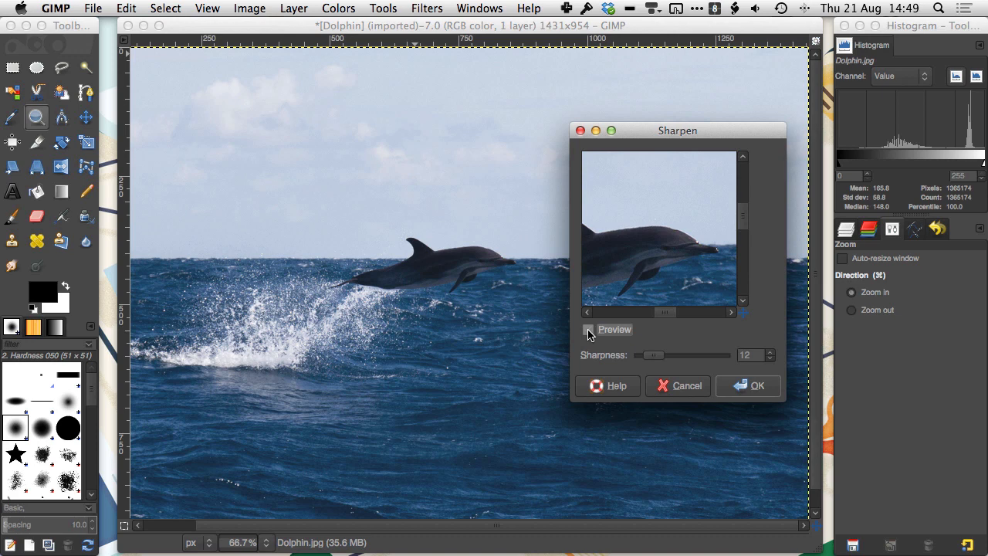
{"action": "left_click", "coordinate": [588, 331]}
{"action": "left_click", "coordinate": [745, 386]}
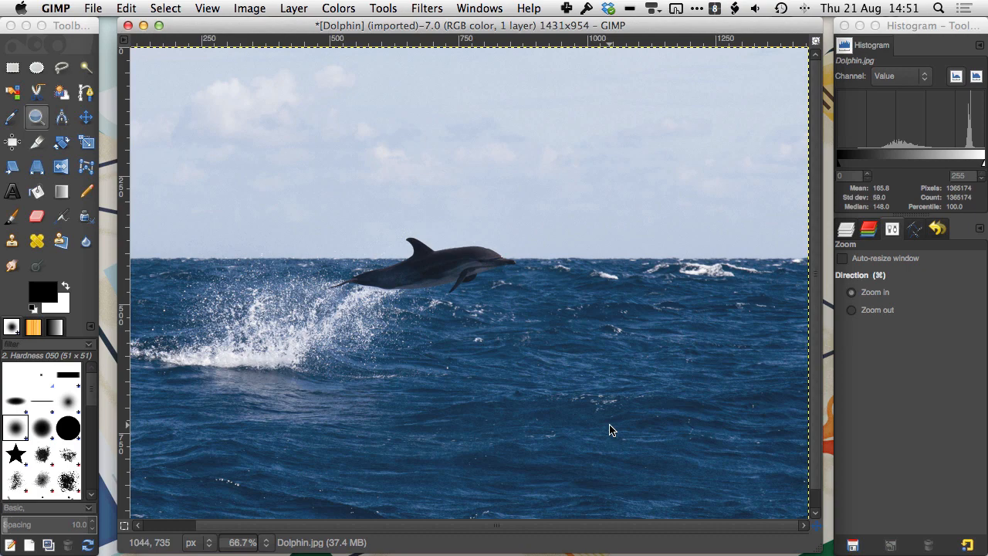
Set up a JPEG Save for Web export of the photo, resized to a width of 1000 pixels
{"action": "left_click", "coordinate": [94, 8]}
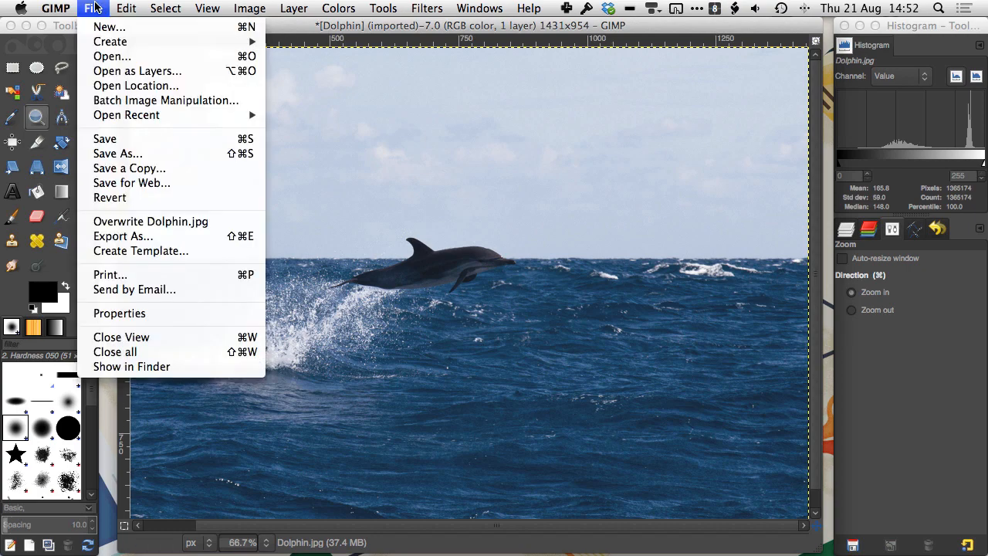
{"action": "left_click", "coordinate": [120, 185]}
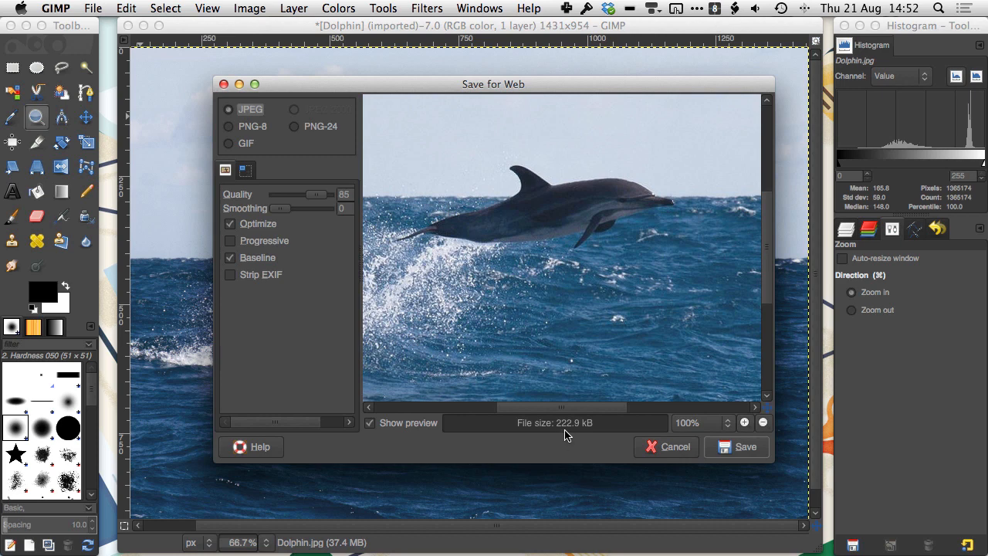
{"action": "left_click", "coordinate": [244, 171]}
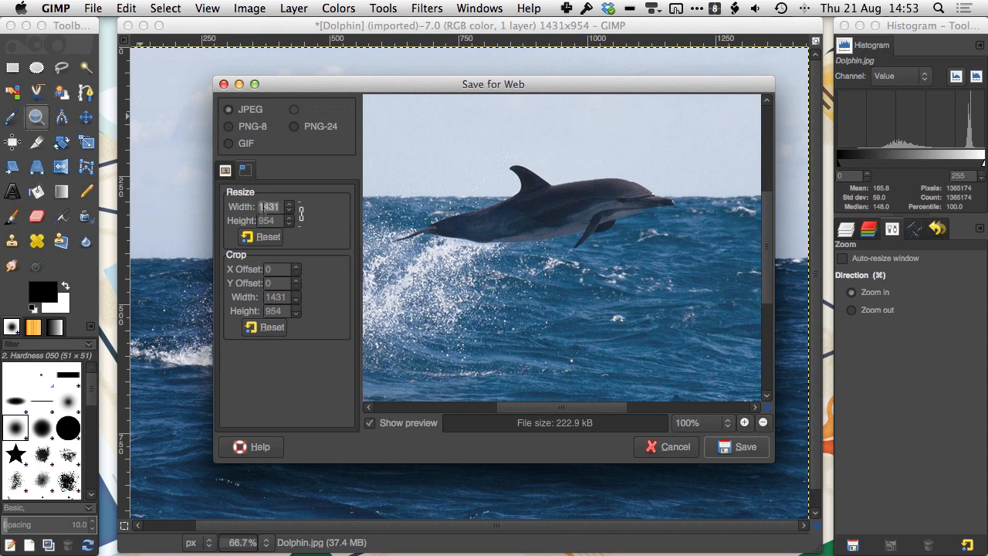
{"action": "type", "text": "1000"}
{"action": "key", "text": "Return"}
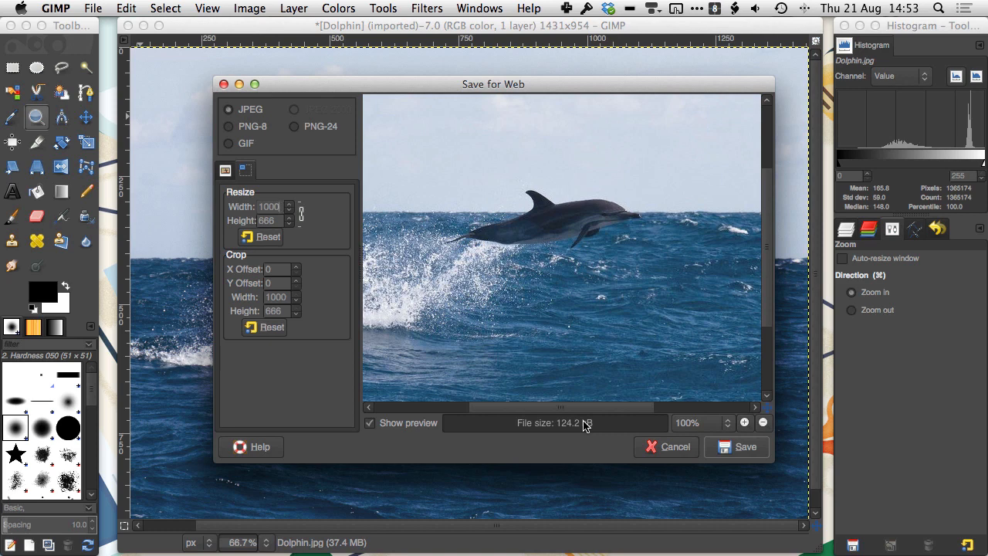
Save the resized web copy to the Desktop folder as Dolphin-Colour.jpg and check the file on the desktop
{"action": "left_click", "coordinate": [730, 449]}
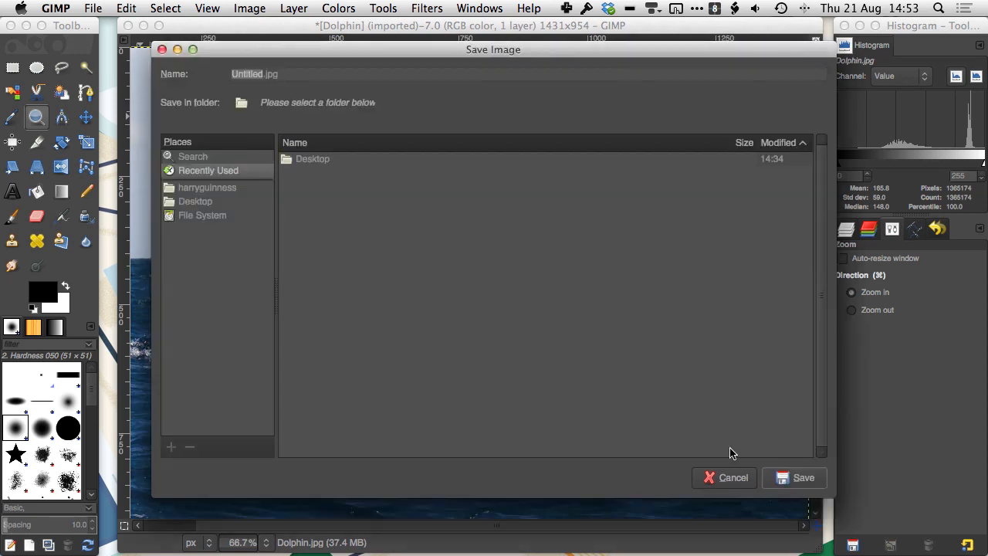
{"action": "left_click", "coordinate": [307, 159]}
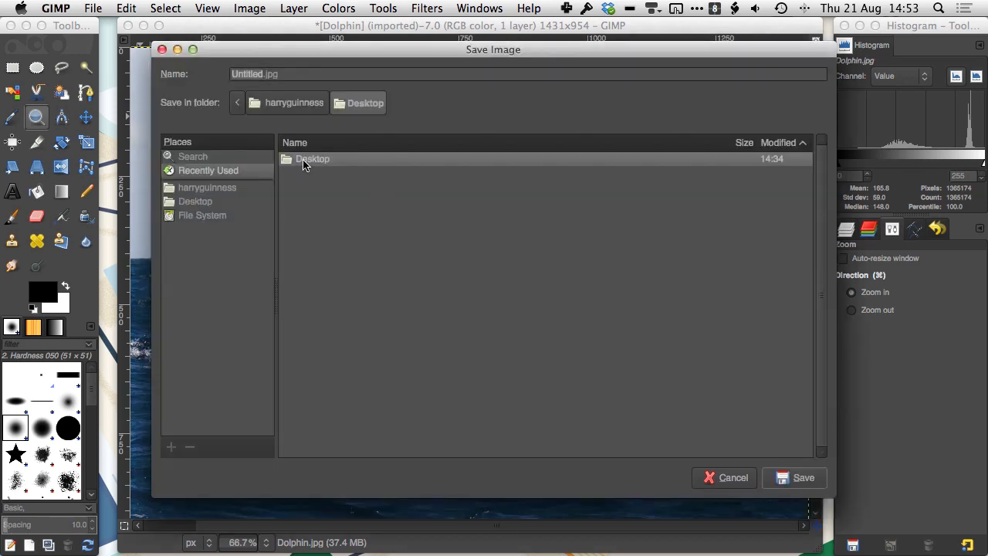
{"action": "left_click", "coordinate": [261, 74]}
{"action": "key", "text": "shift+Left"}
{"action": "key", "text": "shift+Left"}
{"action": "key", "text": "shift+Left"}
{"action": "key", "text": "shift+Left"}
{"action": "key", "text": "shift+Left"}
{"action": "key", "text": "shift+Left"}
{"action": "key", "text": "shift+Left"}
{"action": "key", "text": "shift+Left"}
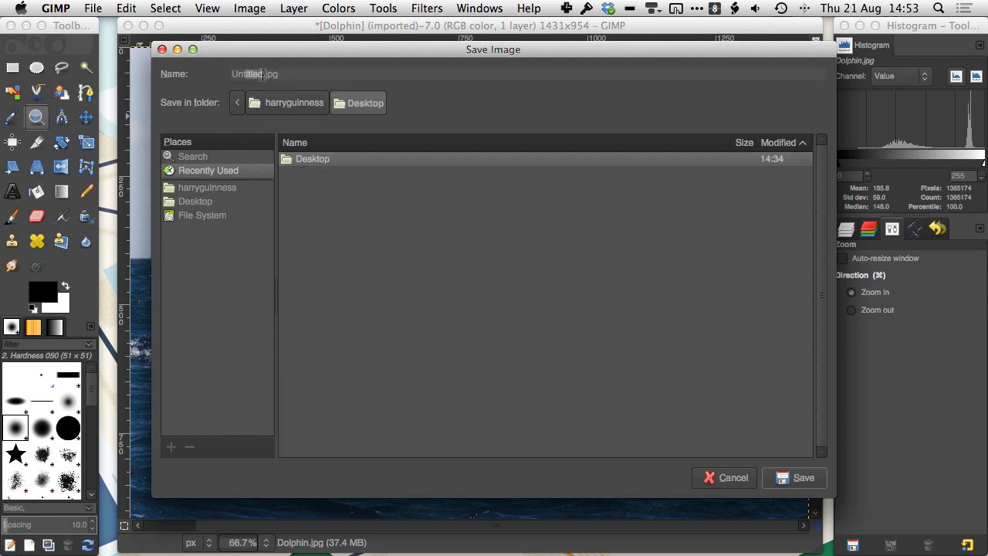
{"action": "type", "text": "Dolphin-Colour"}
{"action": "key", "text": "Return"}
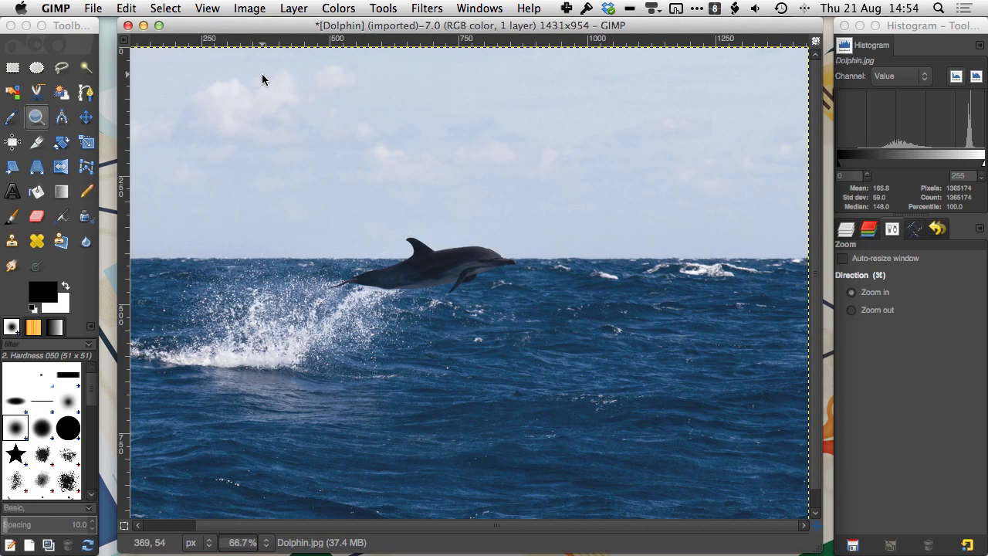
{"action": "key", "text": "F11"}
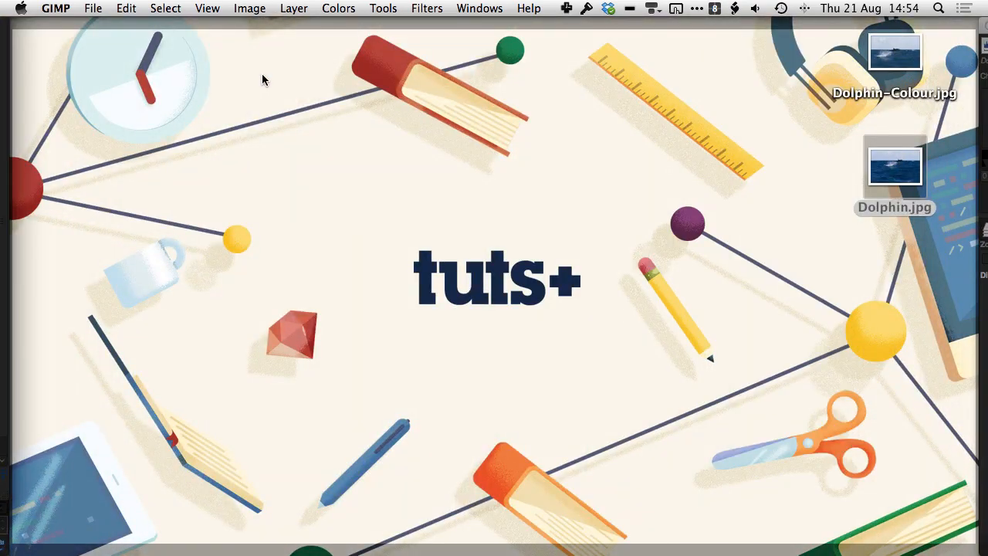
{"action": "key", "text": "F11"}
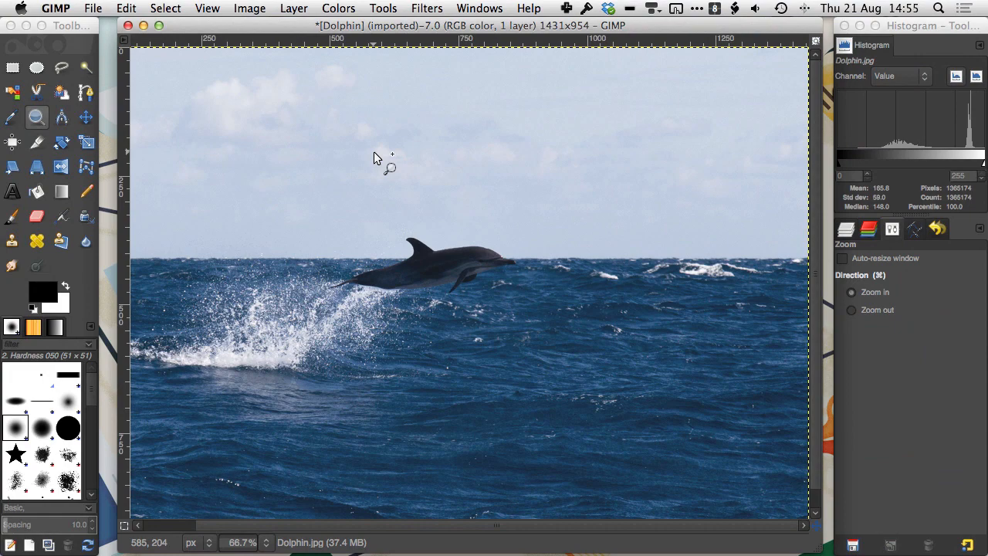
Desaturate the photo with shades of gray based on Lightness, after comparing the Luminosity and Average options
{"action": "left_click", "coordinate": [338, 9]}
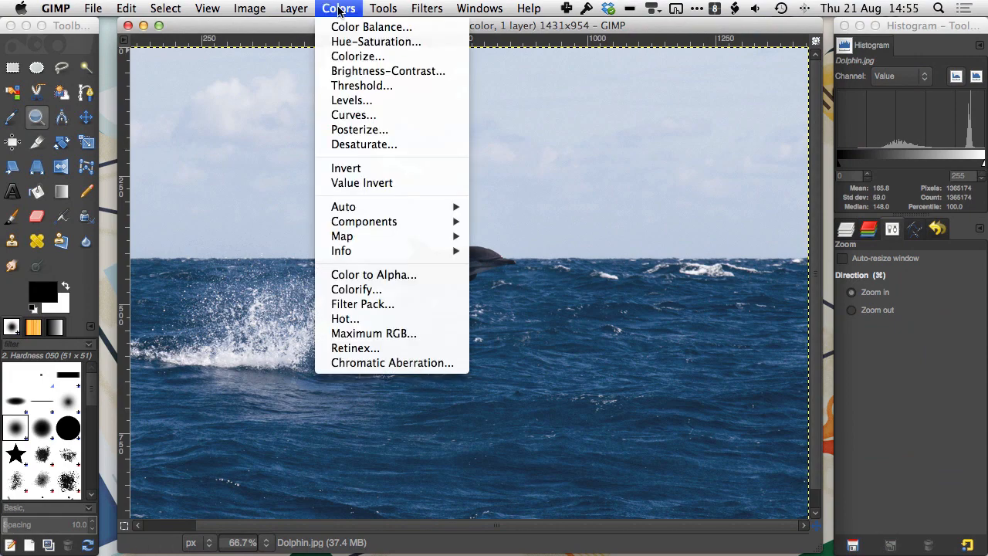
{"action": "left_click", "coordinate": [361, 146]}
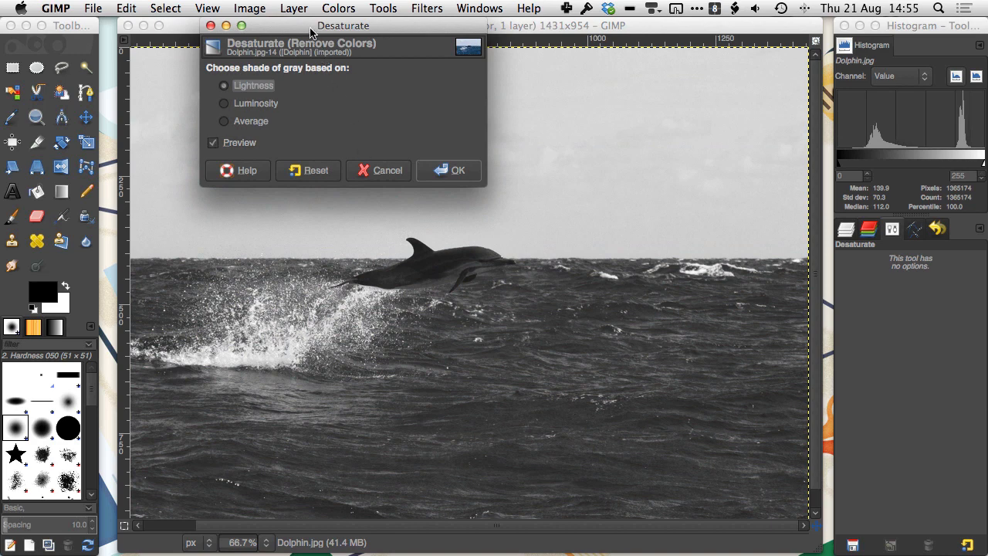
{"action": "left_click_drag", "start_coordinate": [311, 31], "coordinate": [629, 56]}
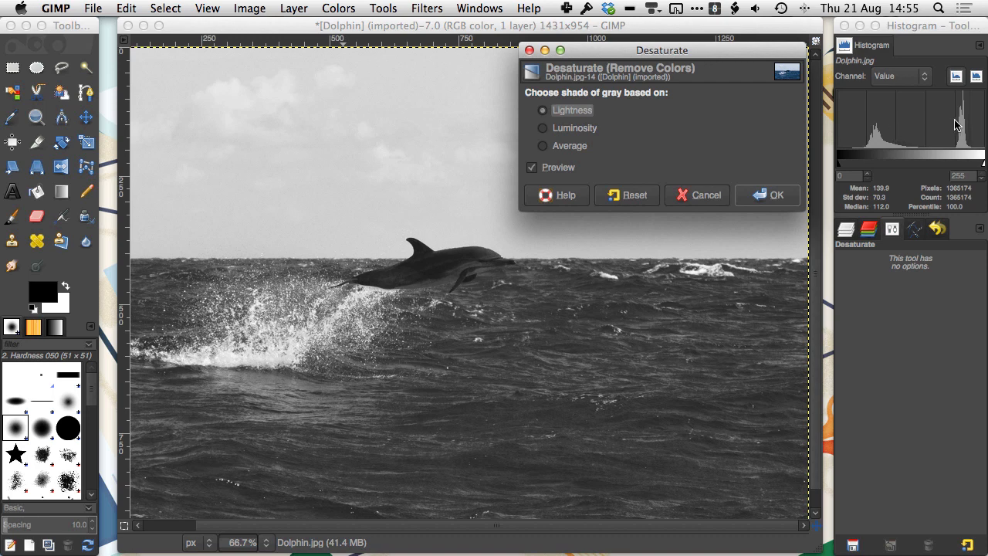
{"action": "left_click", "coordinate": [574, 129]}
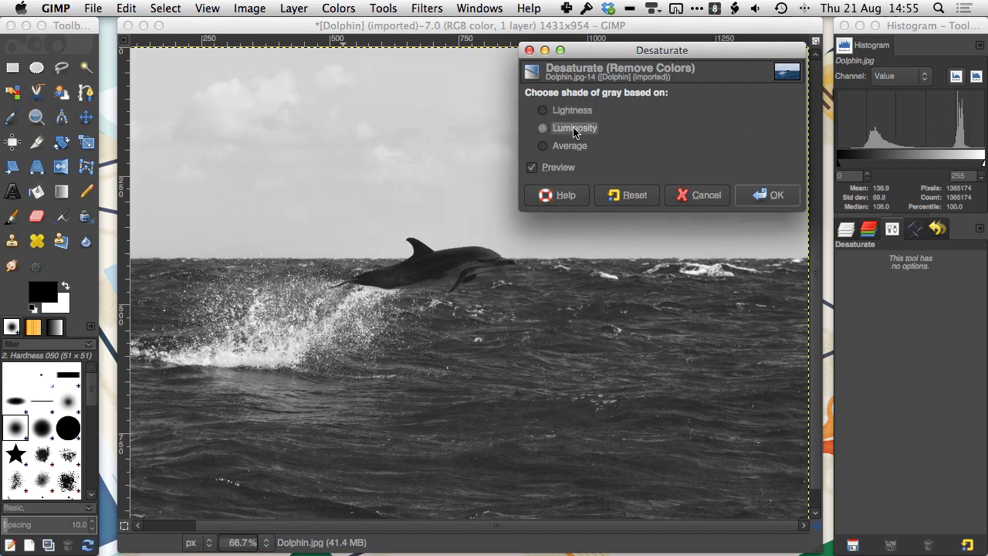
{"action": "left_click", "coordinate": [568, 146]}
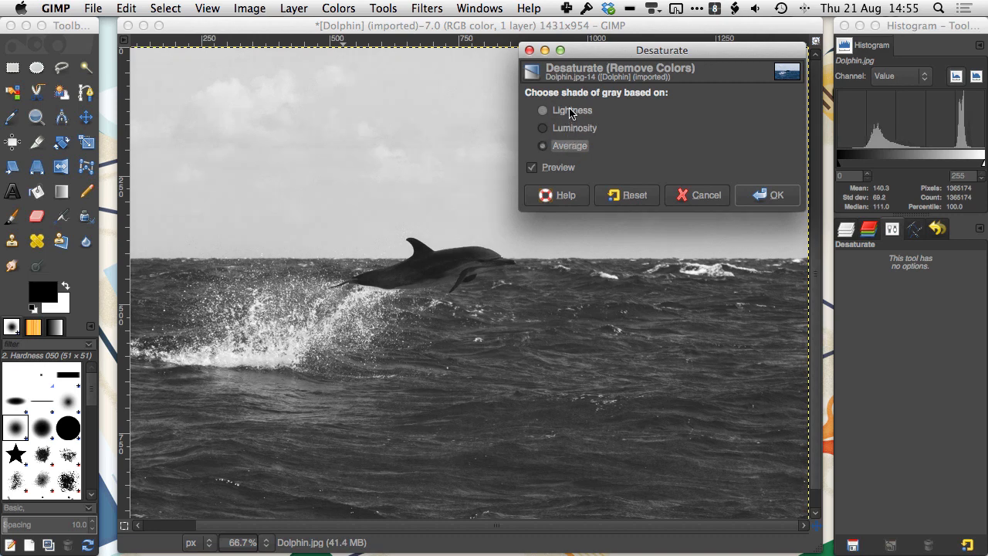
{"action": "left_click", "coordinate": [570, 113]}
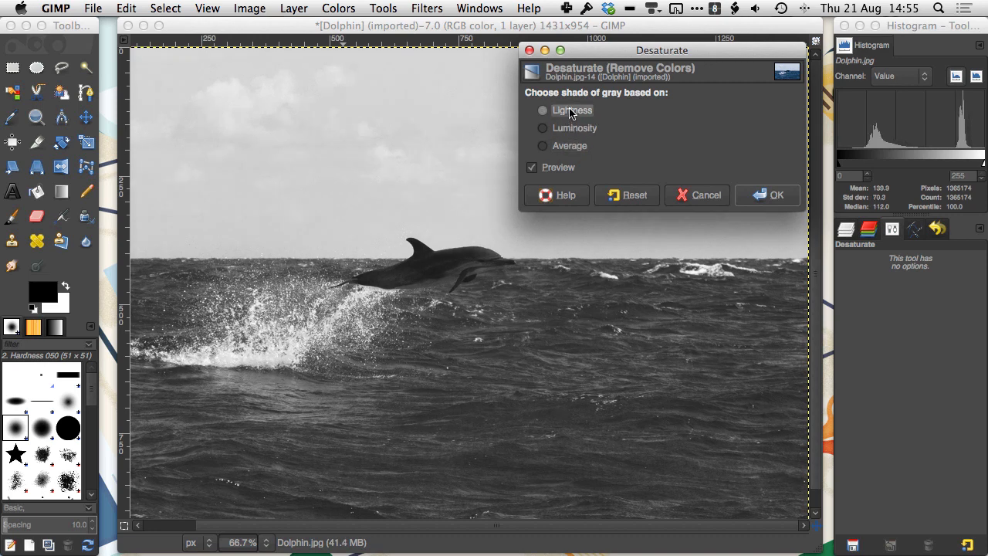
{"action": "key", "text": "Return"}
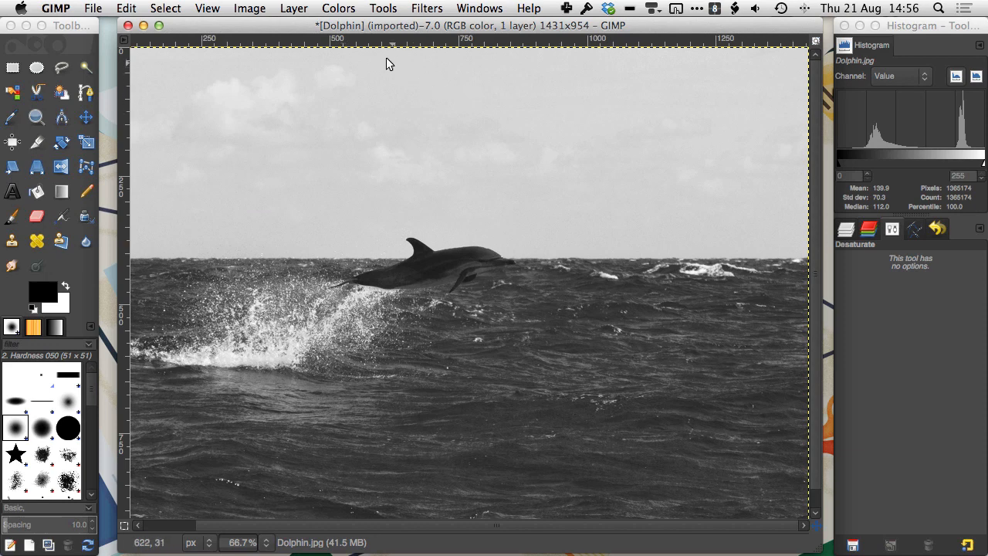
Shape a gentle S-curve on the Value channel with Curves, slightly darkening shadows and lifting highlights, after trying a midtone lift and stronger highlights
{"action": "left_click", "coordinate": [339, 10]}
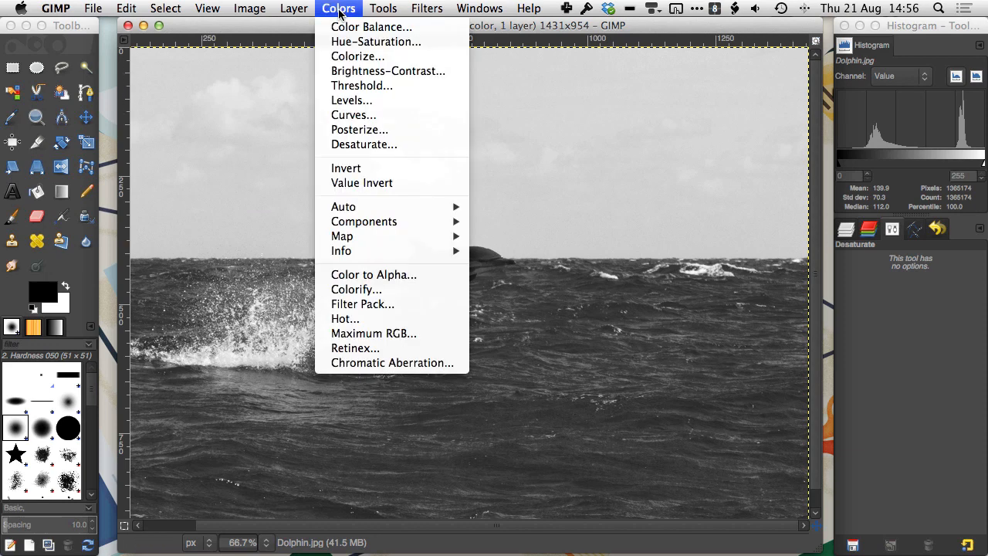
{"action": "left_click", "coordinate": [355, 116]}
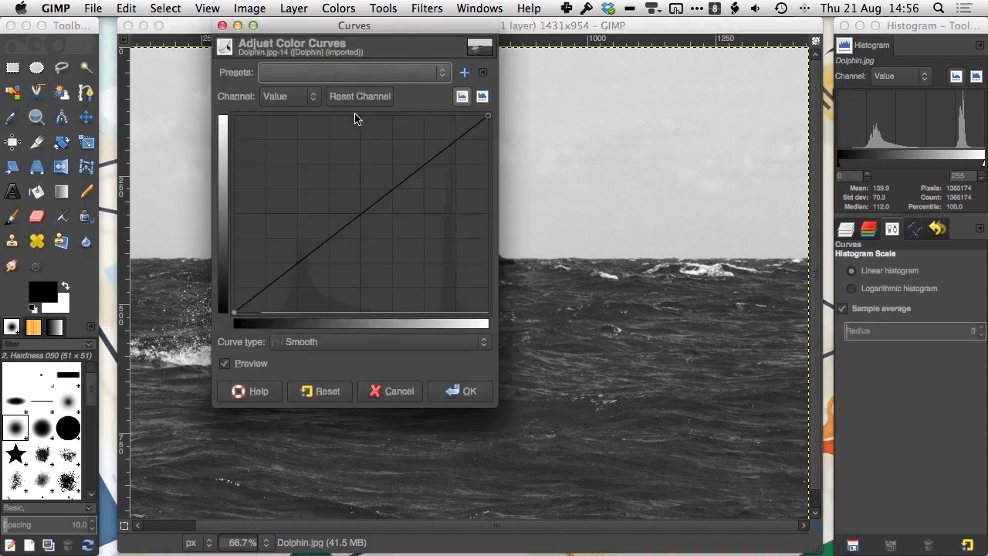
{"action": "left_click_drag", "start_coordinate": [340, 30], "coordinate": [676, 59]}
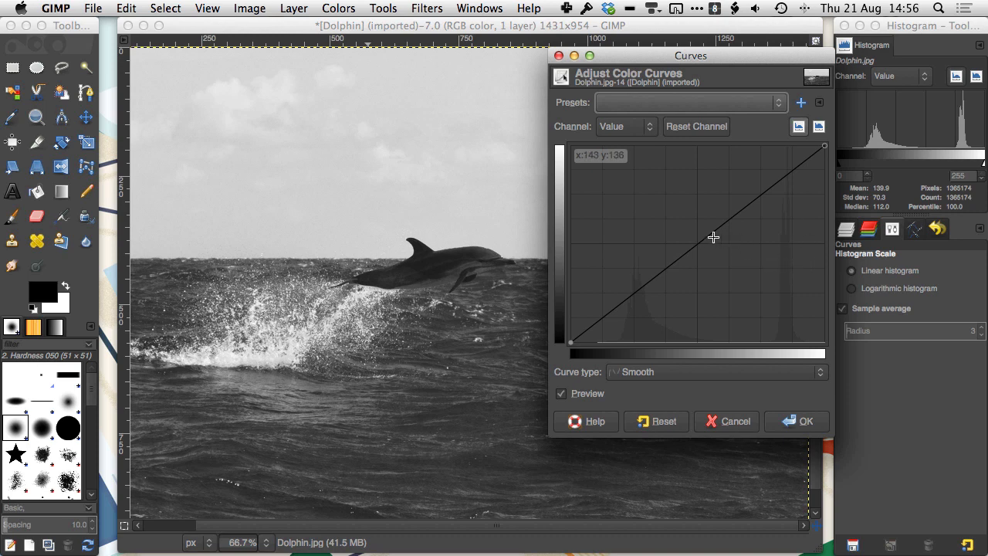
{"action": "left_click_drag", "start_coordinate": [704, 237], "coordinate": [693, 223]}
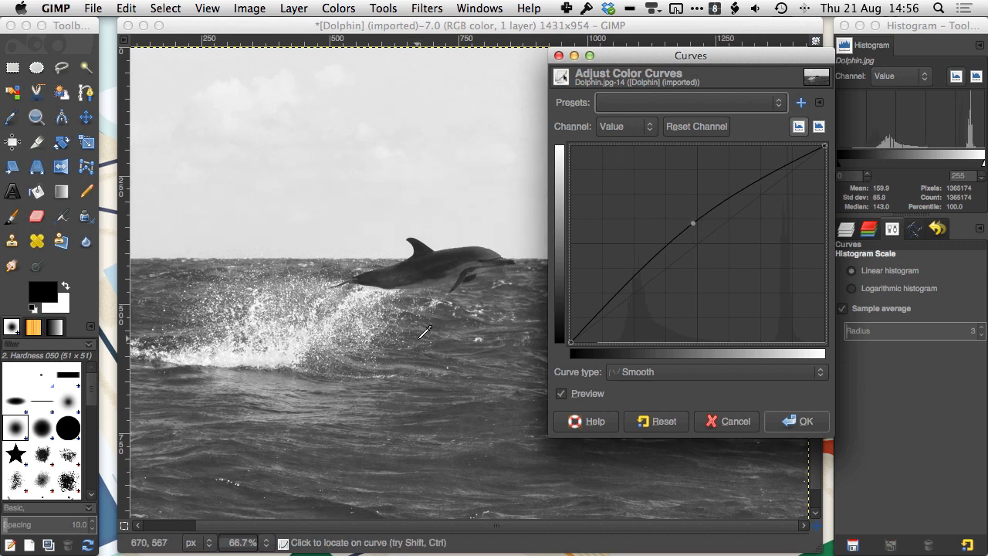
{"action": "left_click_drag", "start_coordinate": [694, 223], "coordinate": [721, 227]}
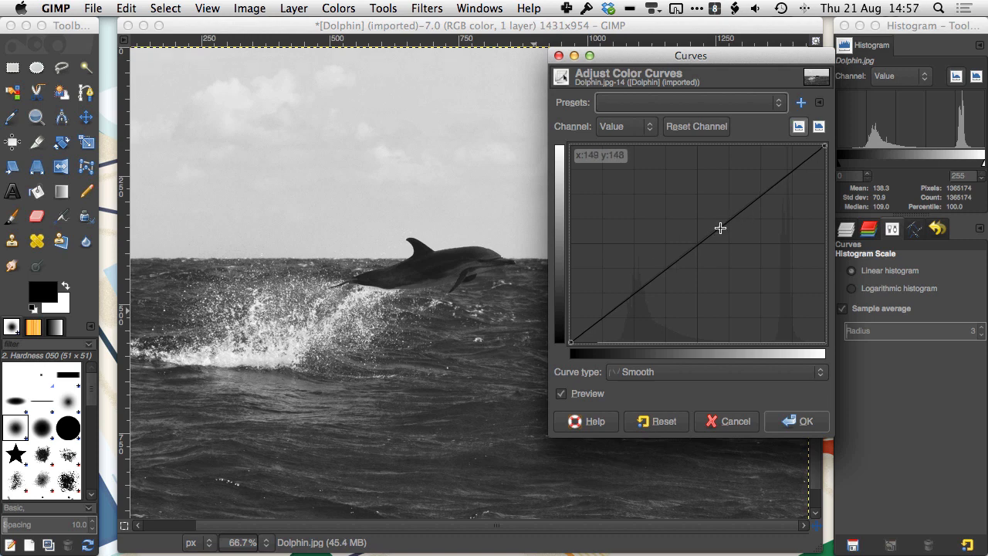
{"action": "left_click_drag", "start_coordinate": [721, 227], "coordinate": [745, 180]}
{"action": "left_click_drag", "start_coordinate": [630, 283], "coordinate": [636, 295]}
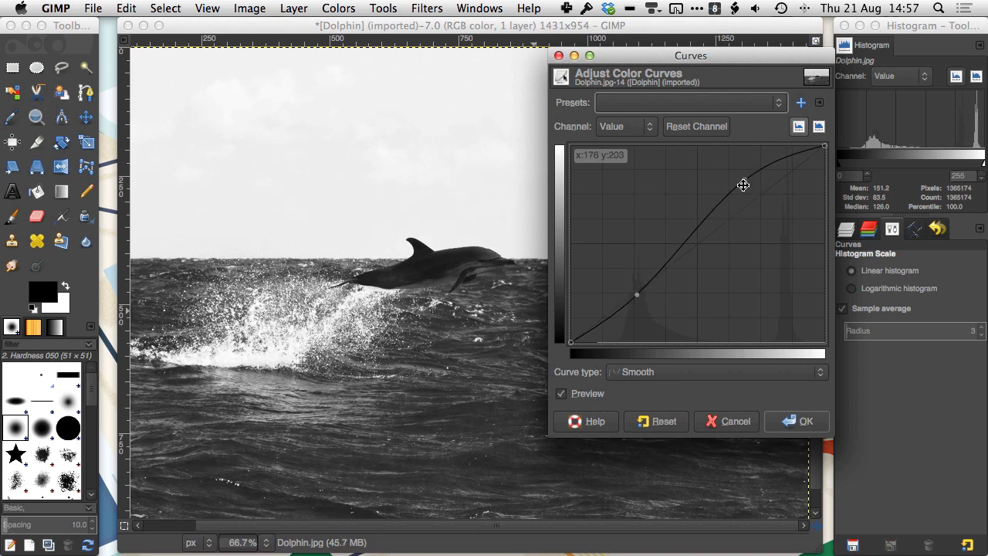
{"action": "mouse_move", "coordinate": [743, 182]}
{"action": "left_mouse_down"}
{"action": "mouse_move", "coordinate": [760, 197]}
{"action": "mouse_move", "coordinate": [756, 190]}
{"action": "left_mouse_up"}
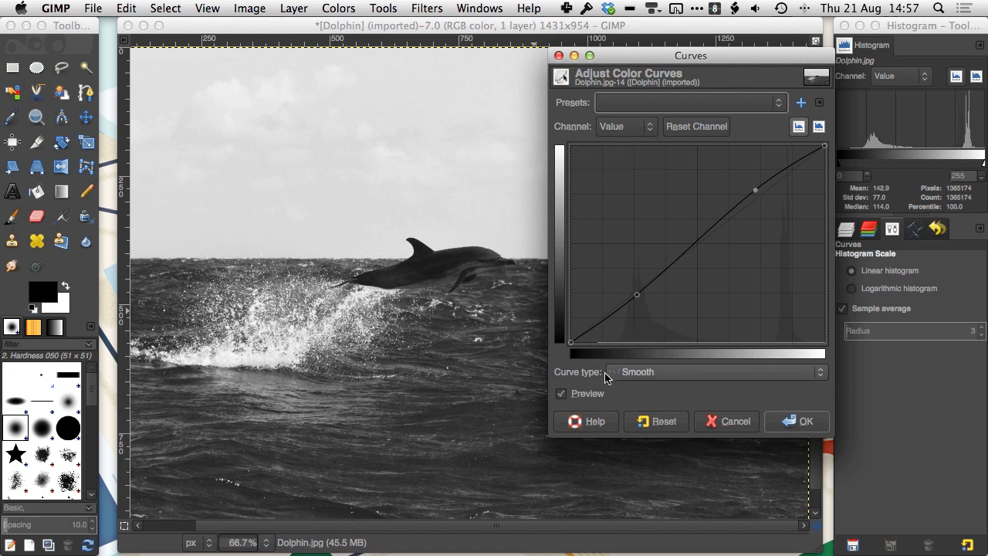
Compare the photo with the curve preview off and on, and apply the Curves adjustment
{"action": "left_click", "coordinate": [571, 396]}
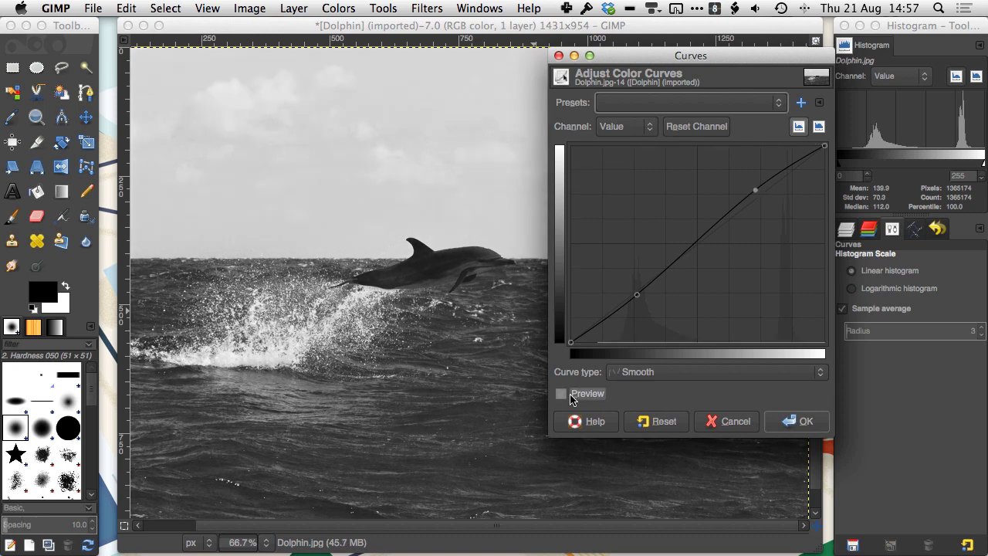
{"action": "left_click", "coordinate": [571, 396]}
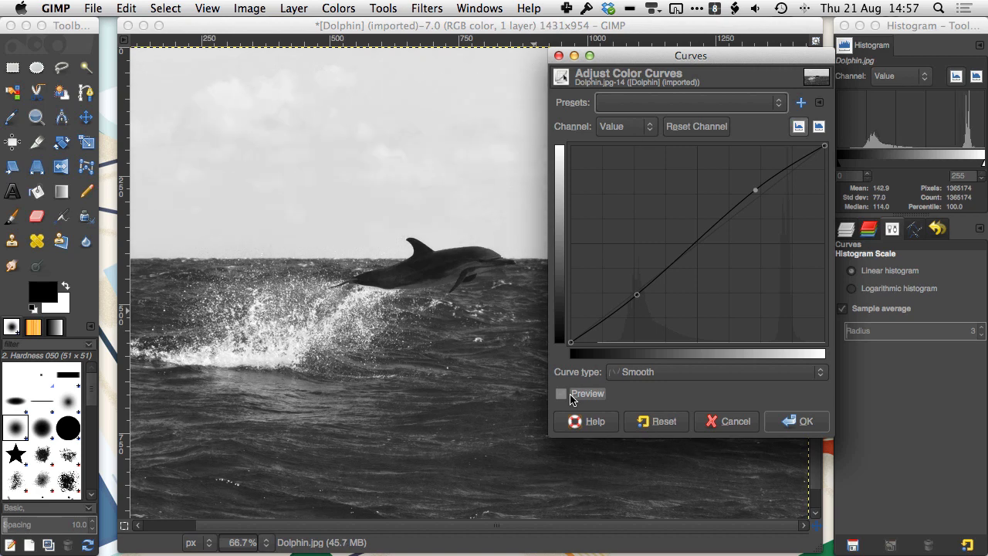
{"action": "left_click", "coordinate": [805, 421]}
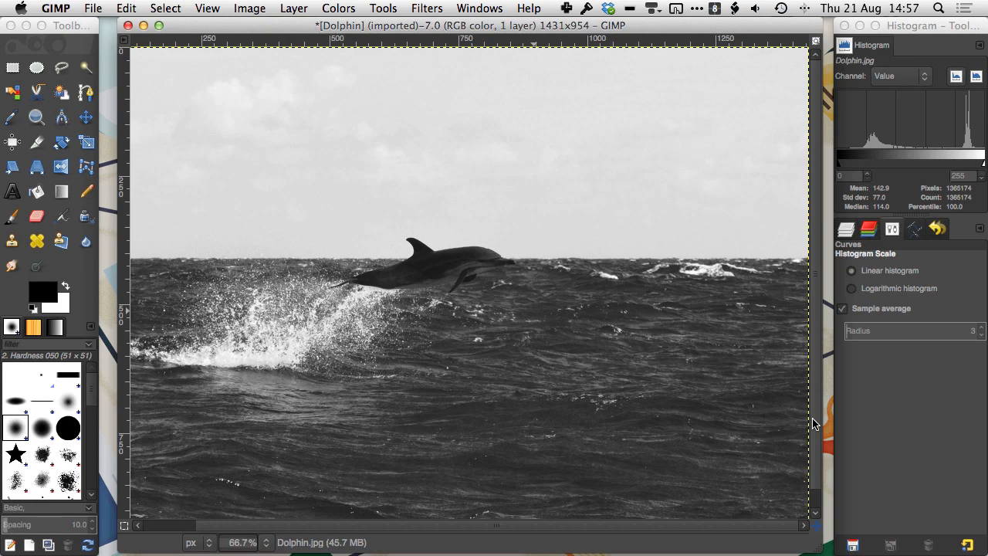
Set up a JPEG Save for Web export of the black-and-white photo, resized to a width of 1000 pixels
{"action": "left_click", "coordinate": [98, 11]}
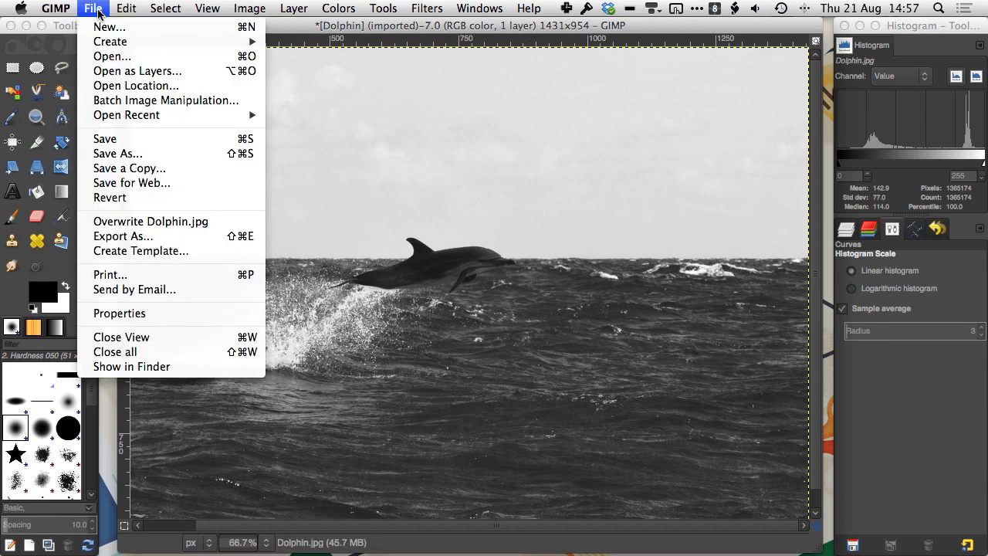
{"action": "left_click", "coordinate": [133, 184]}
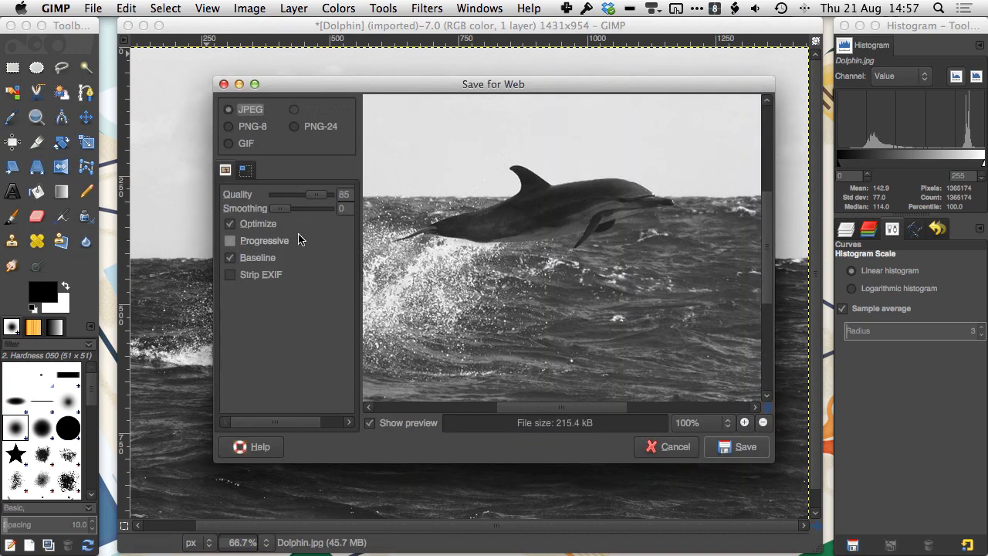
{"action": "left_click", "coordinate": [246, 170]}
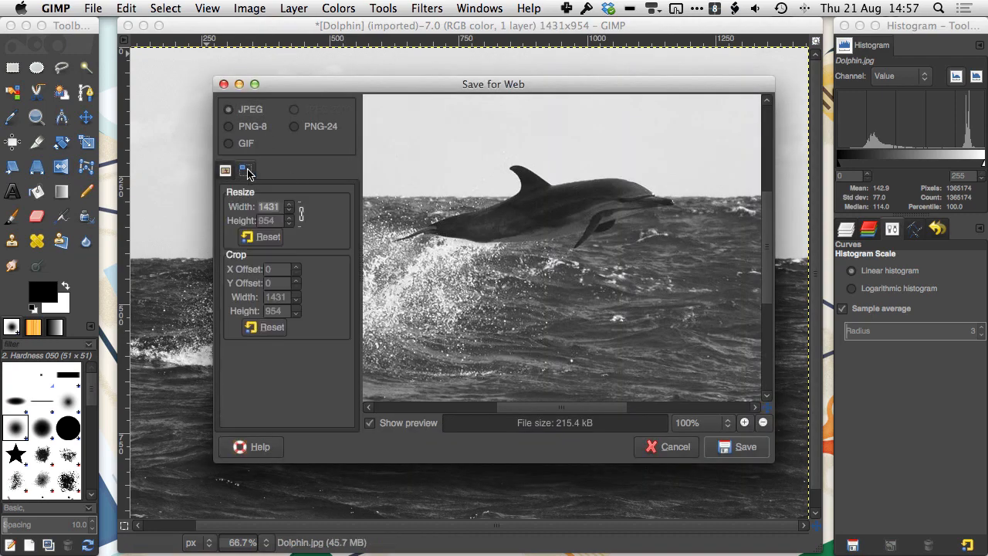
{"action": "double_click", "coordinate": [267, 206]}
{"action": "type", "text": "1000"}
{"action": "key", "text": "Return"}
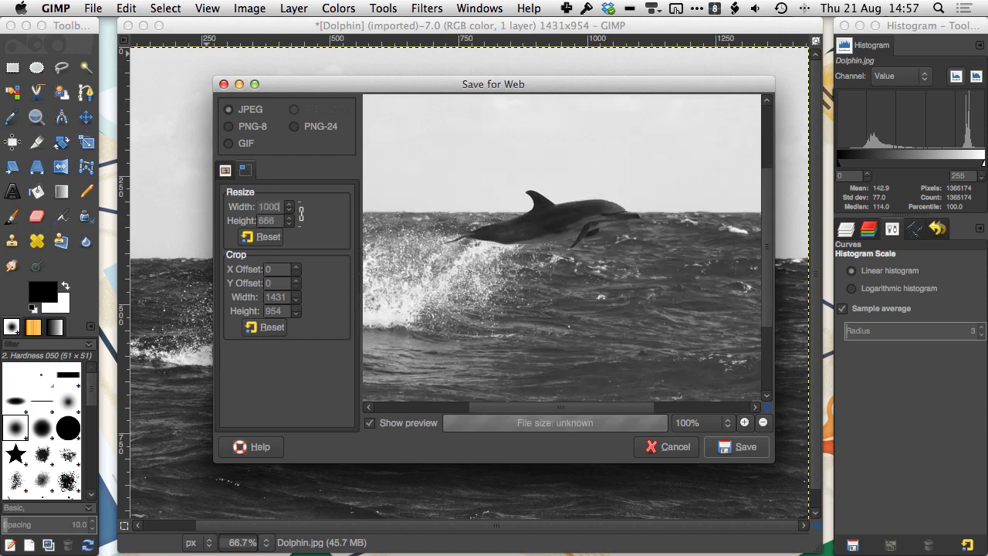
Save the black-and-white web copy to the Desktop folder as DolphinBW.jpg
{"action": "left_click", "coordinate": [729, 447]}
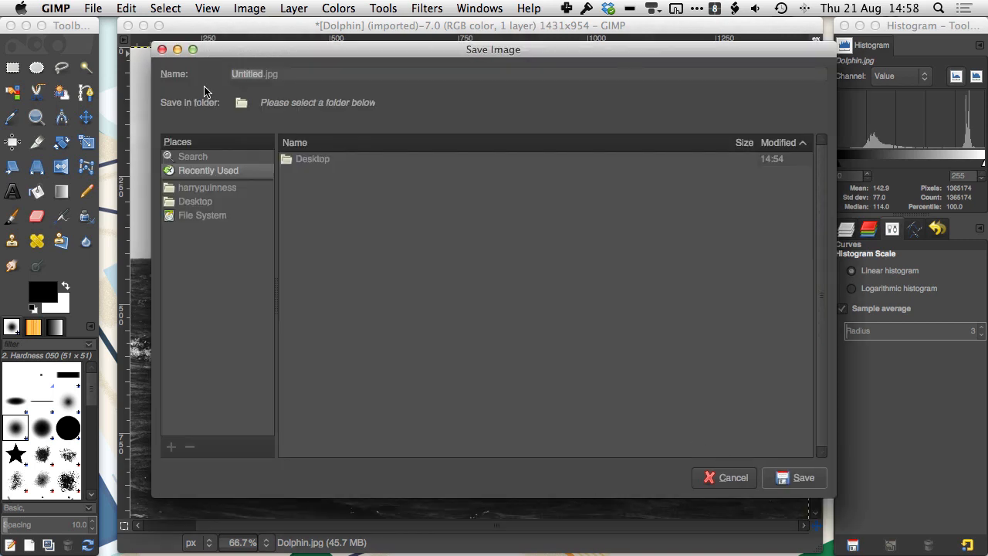
{"action": "left_click", "coordinate": [304, 161]}
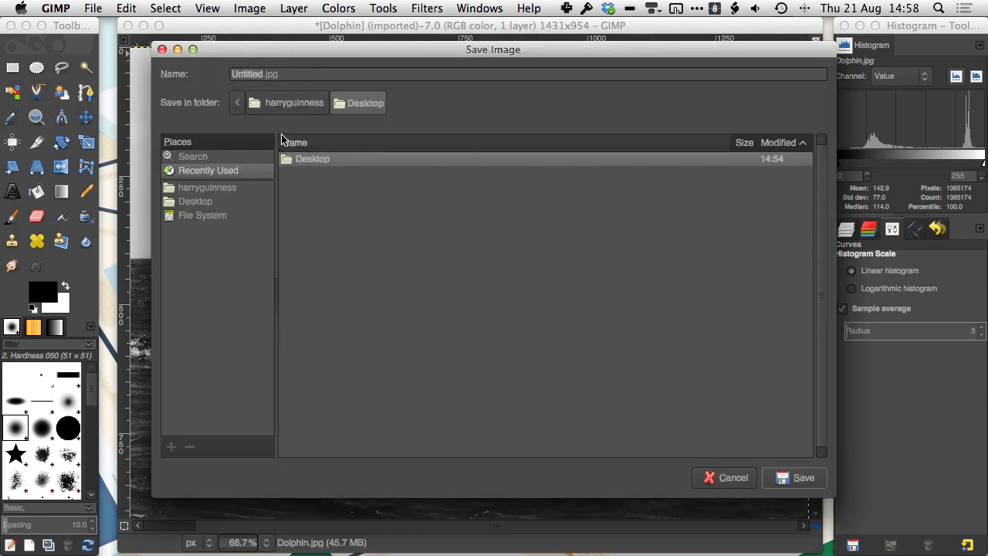
{"action": "double_click", "coordinate": [249, 72]}
{"action": "type", "text": "Dolphi"}
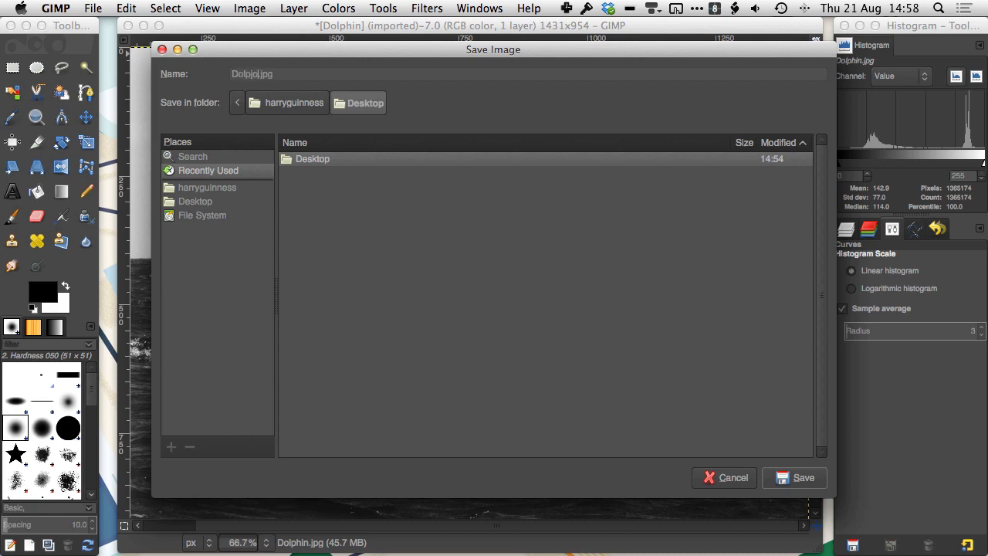
{"action": "key", "text": "BackSpace"}
{"action": "key", "text": "BackSpace"}
{"action": "key", "text": "BackSpace"}
{"action": "type", "text": "phinBW"}
{"action": "left_click", "coordinate": [800, 478]}
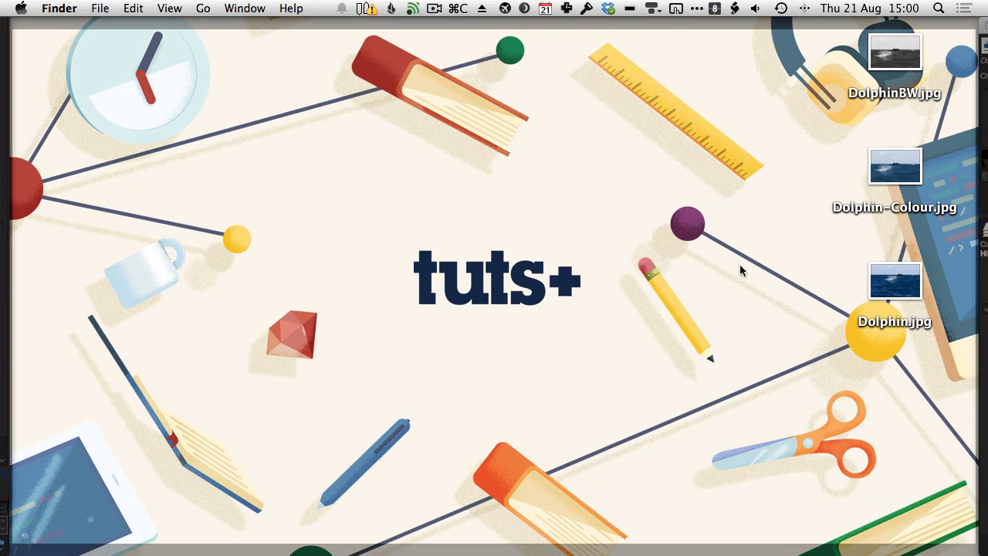
Open DolphinBW.jpg, Dolphin-Colour.jpg and Dolphin.jpg together in Preview and compare the edited versions with the original
{"action": "left_click_drag", "start_coordinate": [739, 264], "coordinate": [897, 68]}
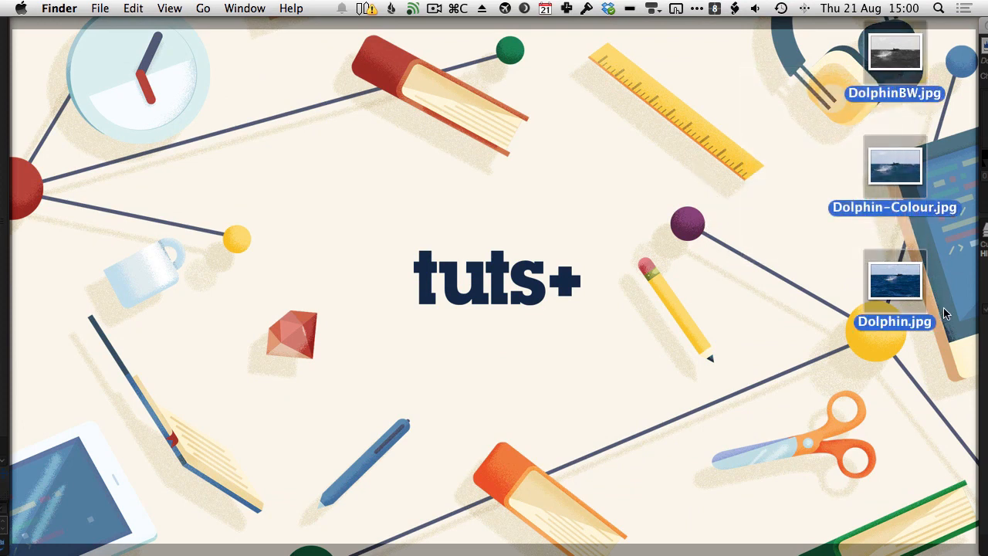
{"action": "double_click", "coordinate": [911, 307]}
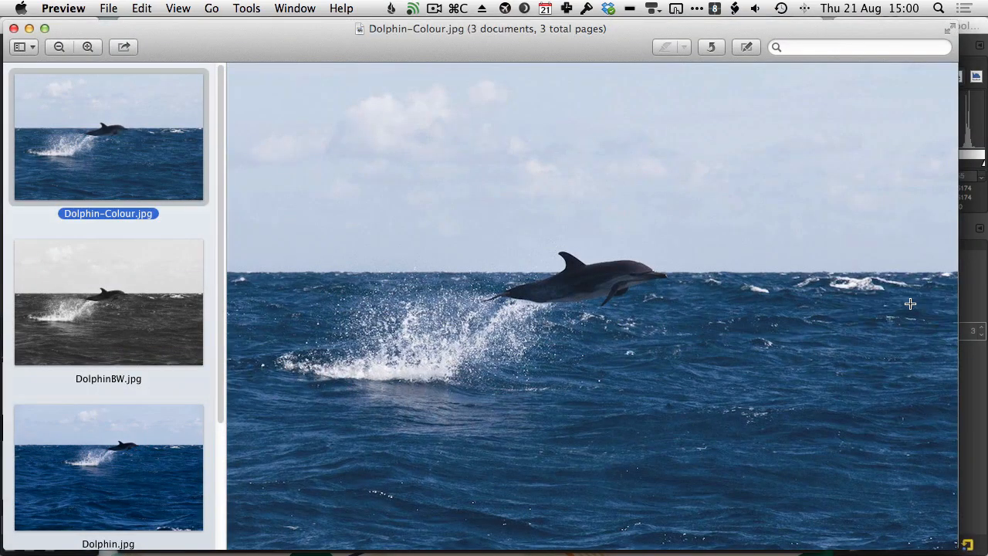
{"action": "key", "text": "Down"}
{"action": "key", "text": "Down"}
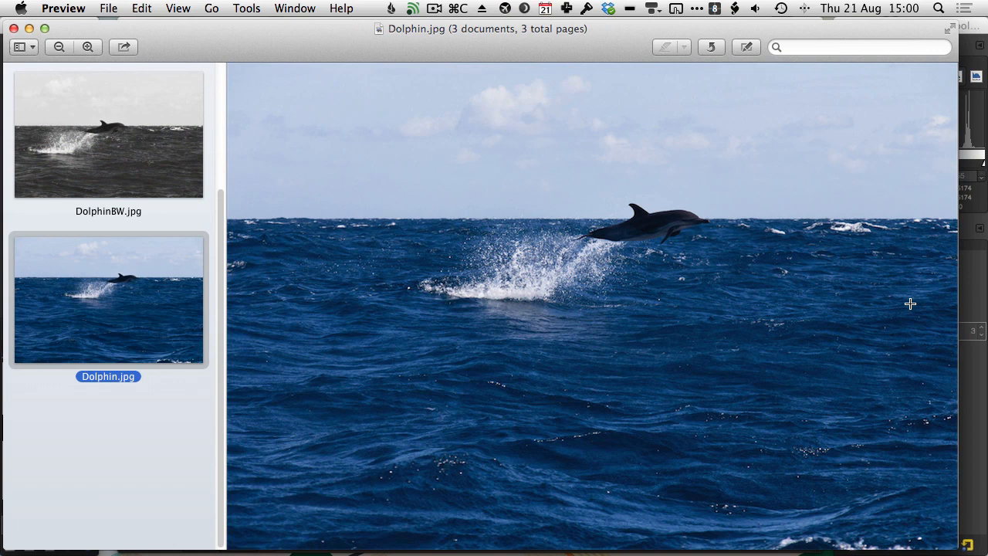
{"action": "key", "text": "Up"}
{"action": "key", "text": "Up"}
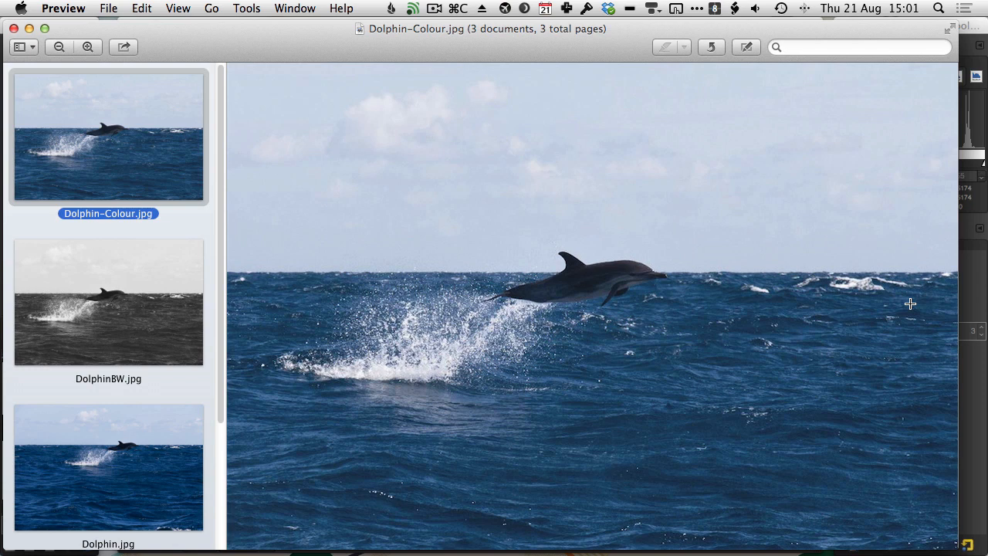
{"action": "key", "text": "Down"}
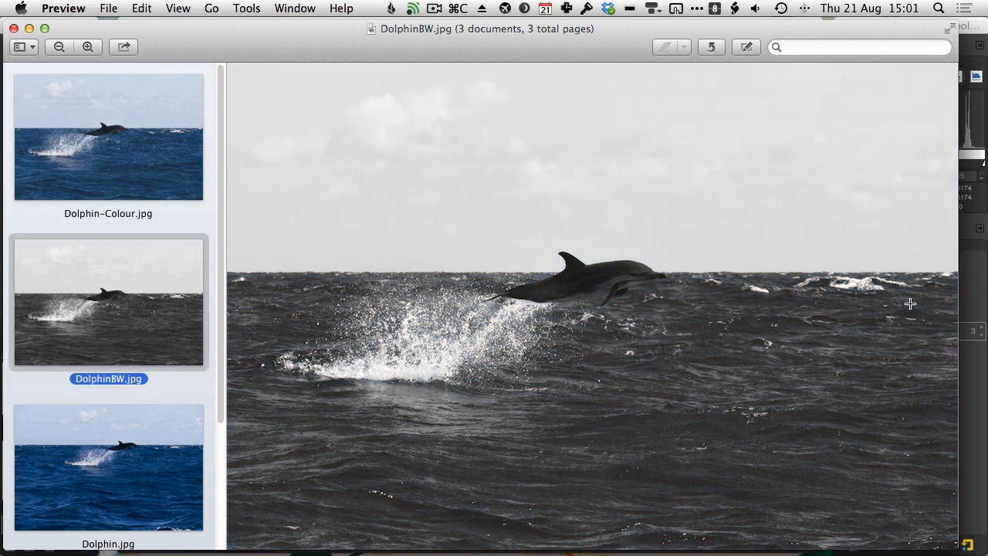